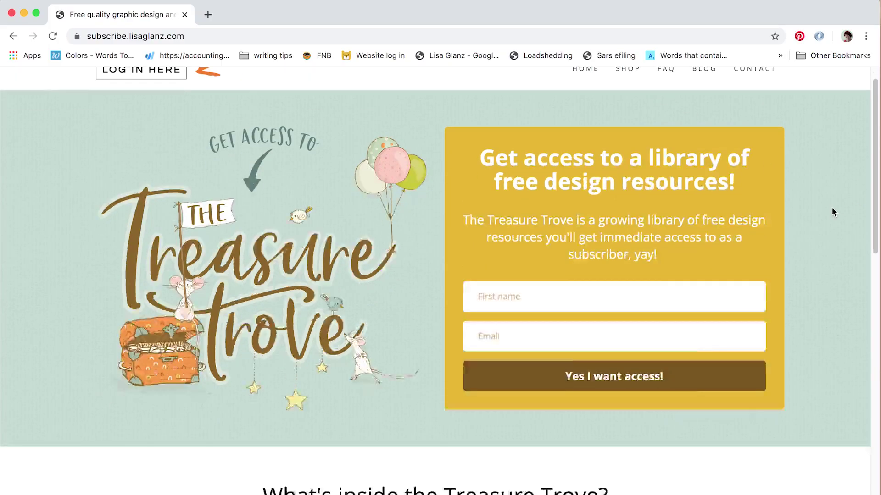
# Step: Sign up for the lisaglanz.com mailing list using the saved first name and e-mail address
pyautogui.scroll(-9, 832, 212)
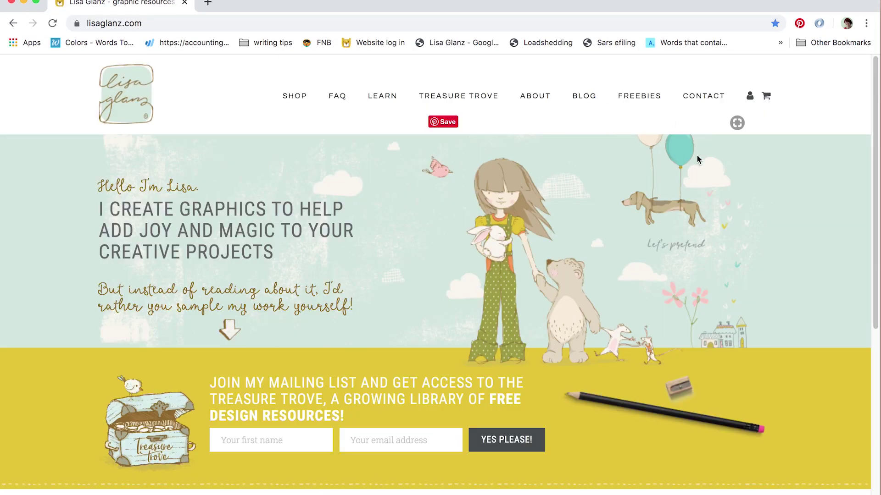
pyautogui.scroll(-3, 696, 159)
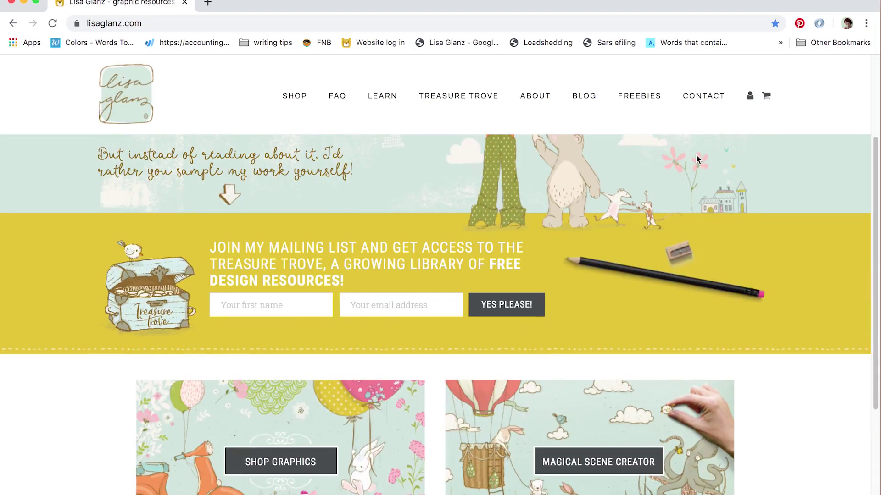
pyautogui.click(296, 308)
pyautogui.click(279, 327)
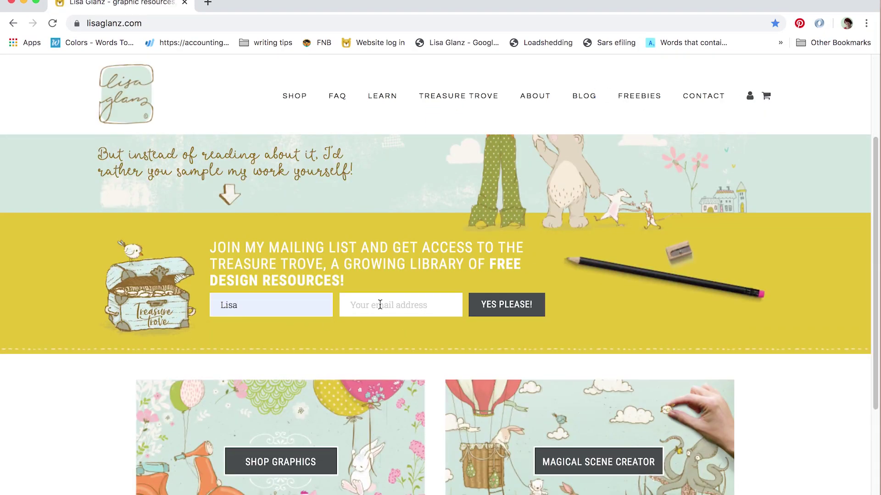
pyautogui.click(380, 305)
pyautogui.click(383, 334)
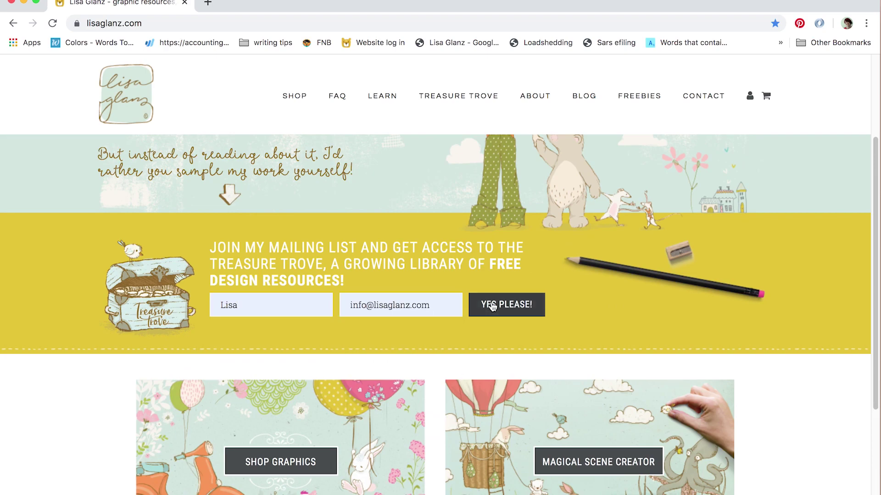
pyautogui.click(492, 307)
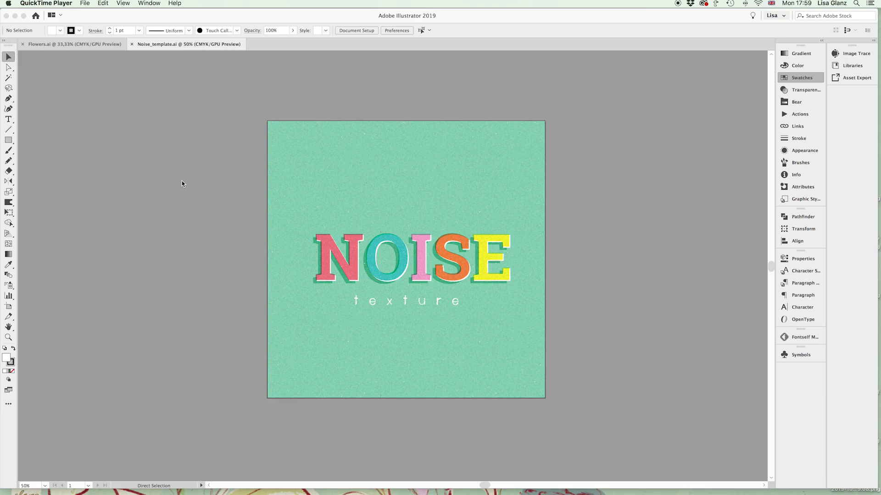
# Step: Expand Illustrator's Layers panel, then briefly open Artboard Options and cancel without changes
pyautogui.click(175, 175)
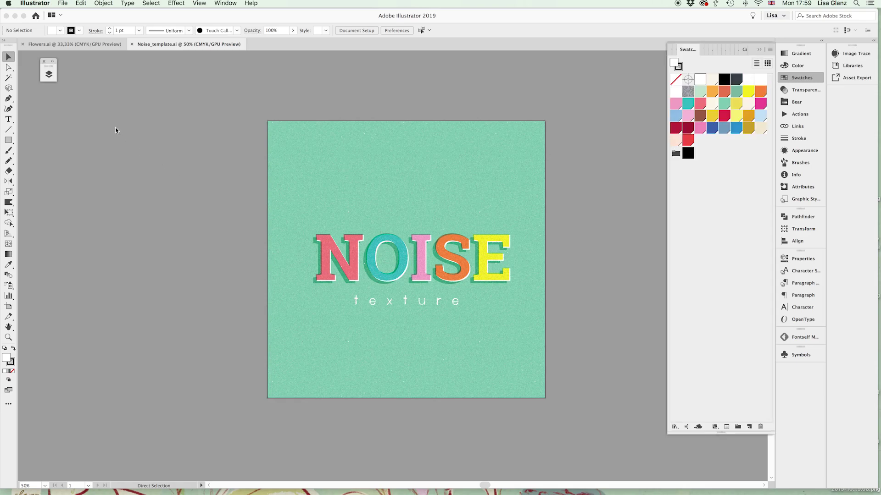
pyautogui.click(48, 78)
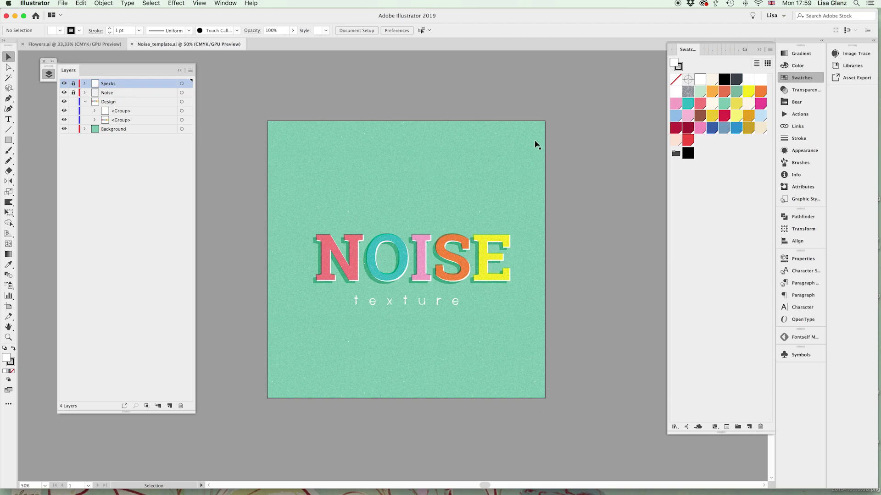
pyautogui.hotkey('shift', 'o')
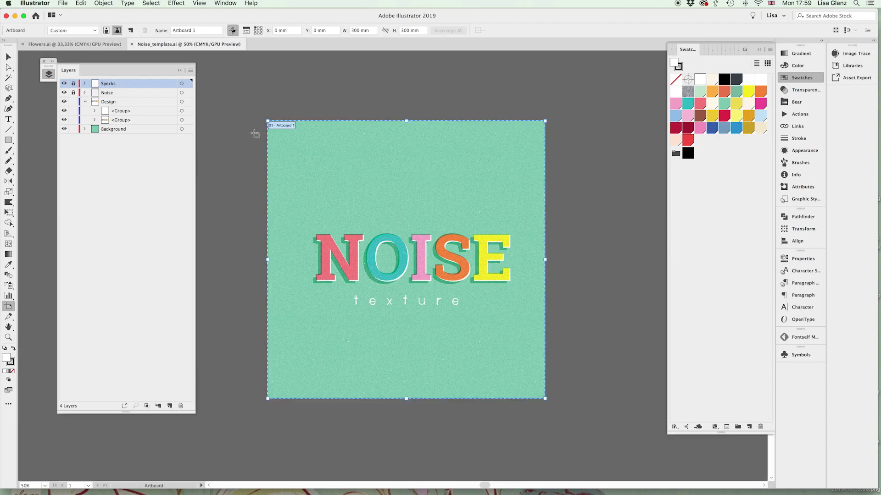
pyautogui.press('Return')
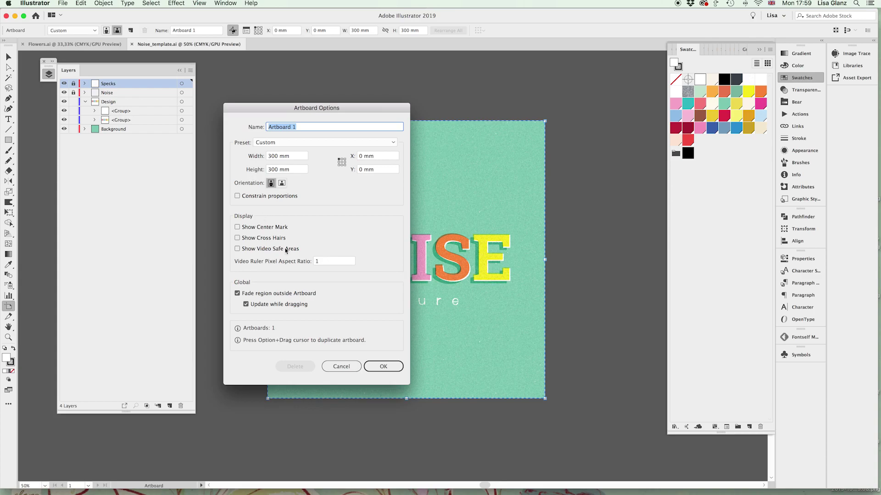
pyautogui.click(343, 370)
pyautogui.press('Escape')
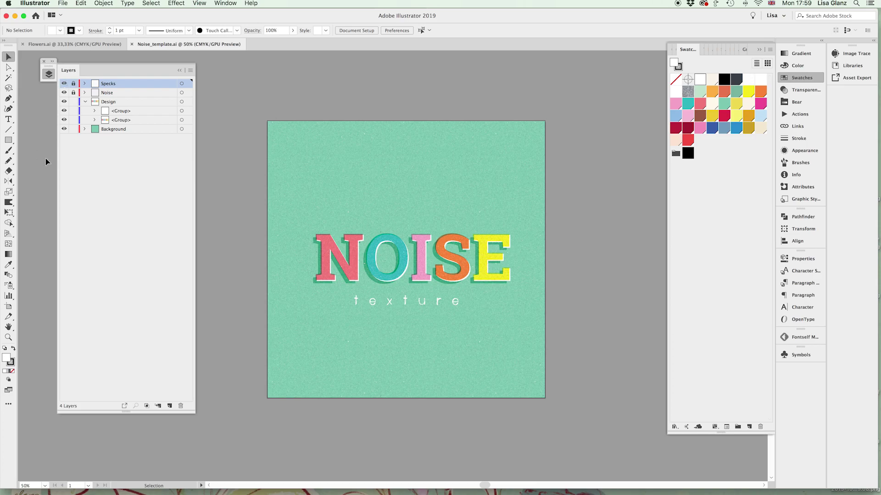
# Step: Collapse the Design layer's contents and make Design the active layer
pyautogui.click(225, 5)
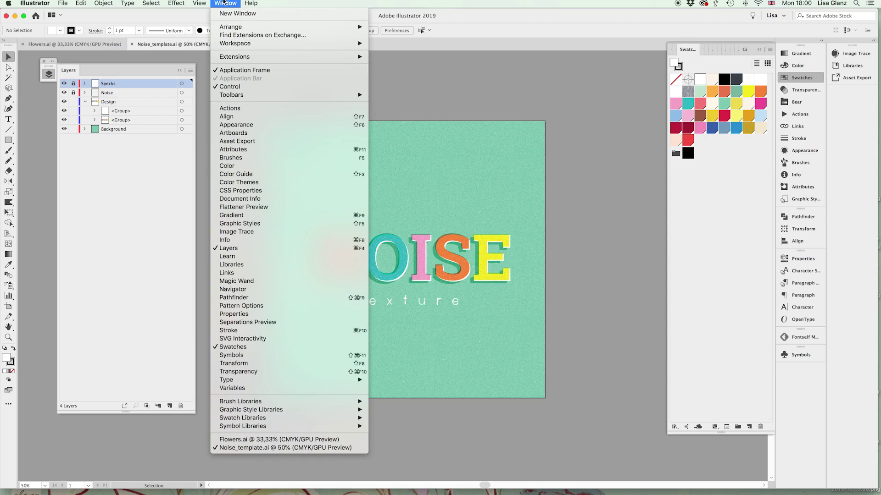
pyautogui.click(225, 3)
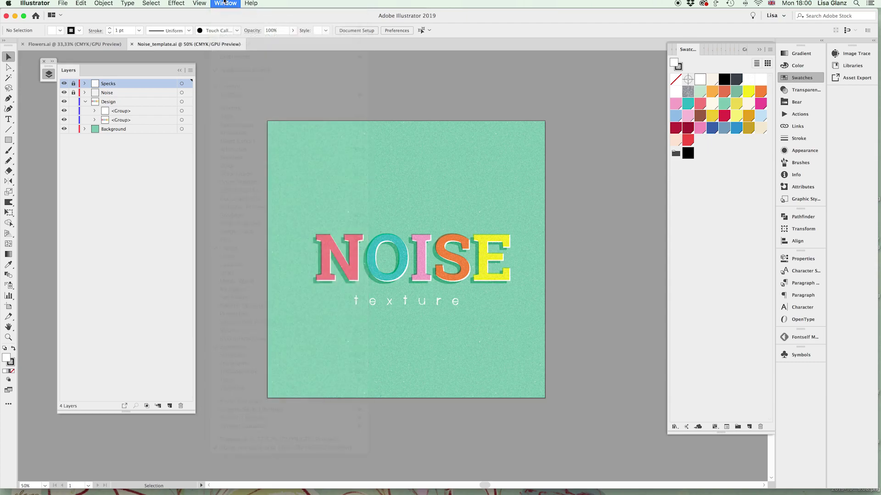
pyautogui.click(85, 101)
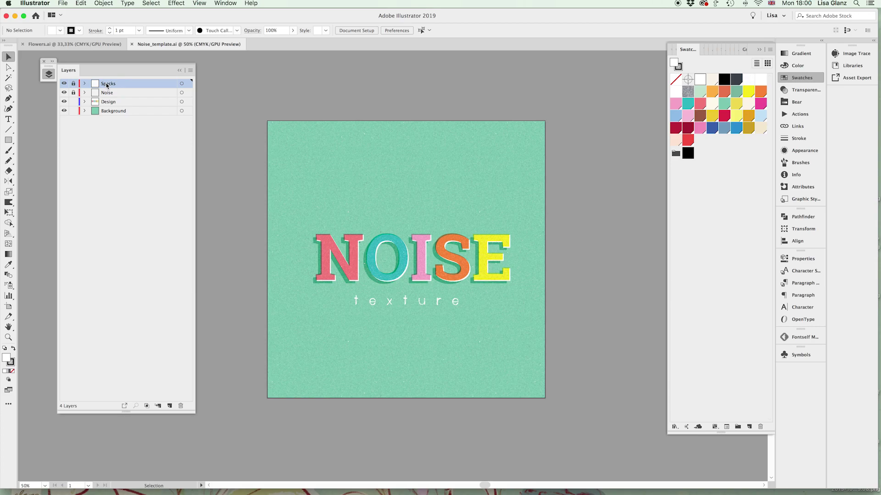
pyautogui.click(110, 101)
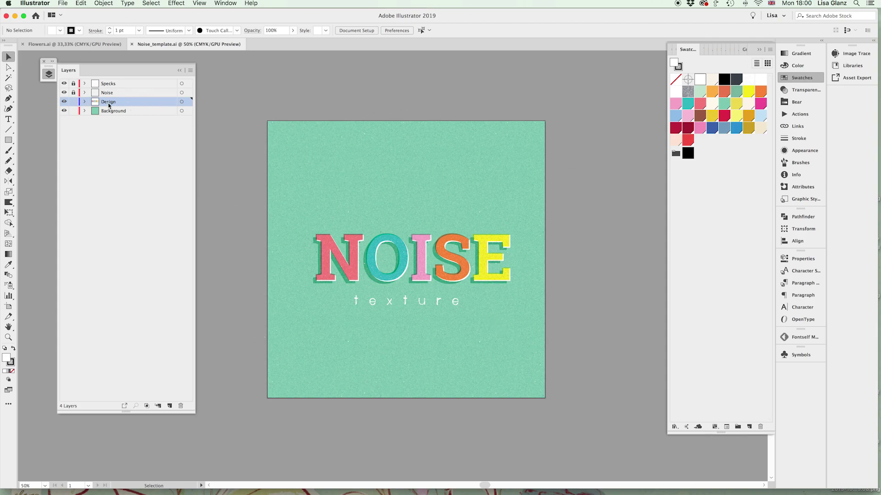
# Step: Select the flower artwork in Flowers.ai and return to Noise_template.ai
pyautogui.click(90, 46)
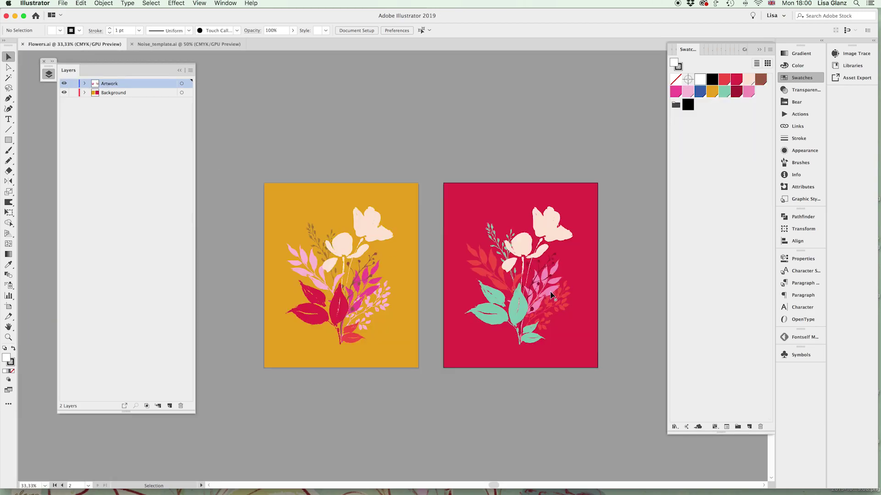
pyautogui.click(375, 238)
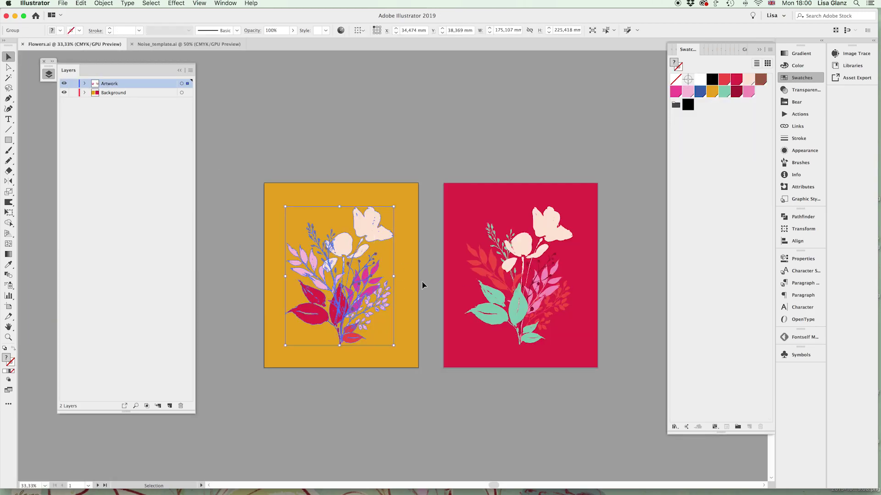
pyautogui.click(159, 44)
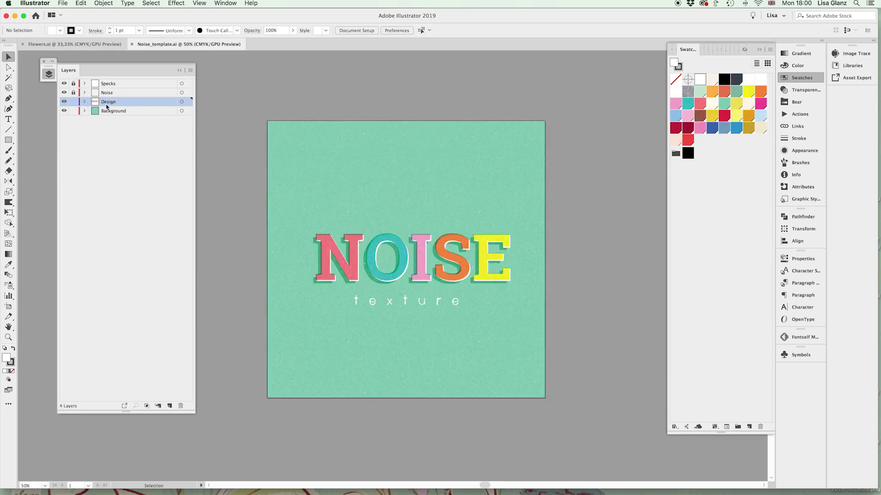
# Step: Lock Background, delete the NOISE lettering, and paste the flowers, nudging them up and right
pyautogui.press('super+a')
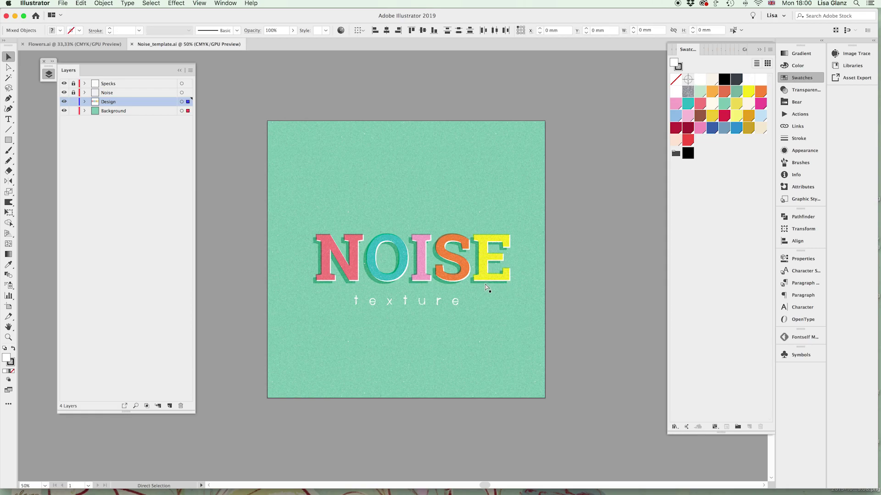
pyautogui.click(74, 111)
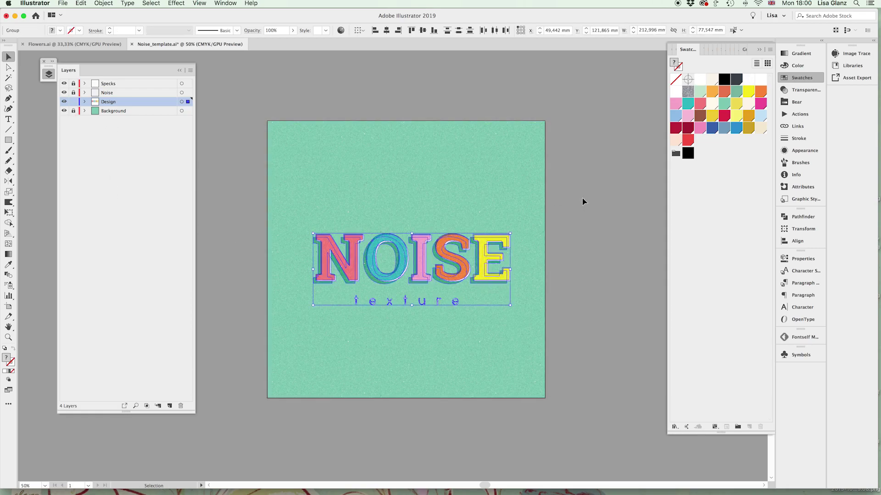
pyautogui.press('Delete')
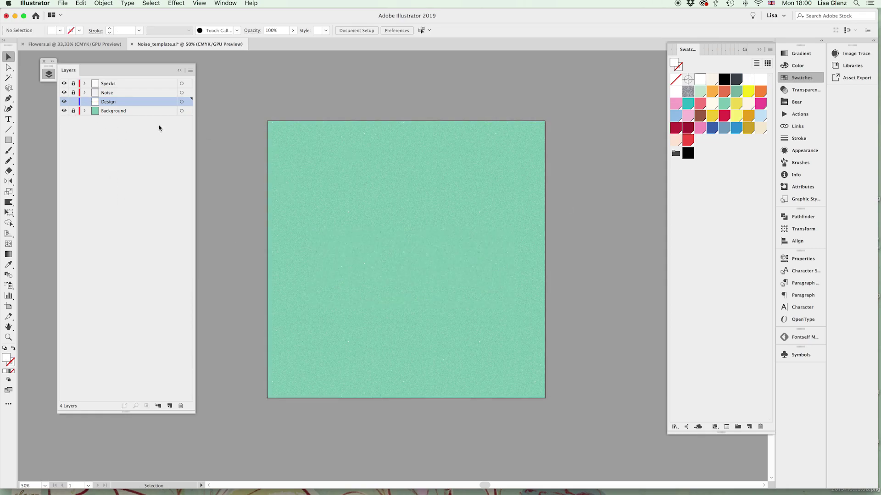
pyautogui.press('super+v')
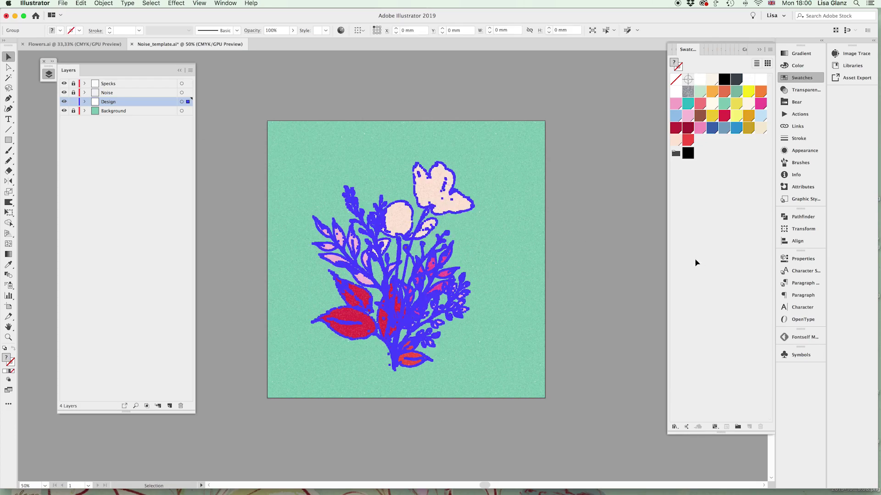
pyautogui.moveTo(439, 202); pyautogui.dragTo(450, 192)
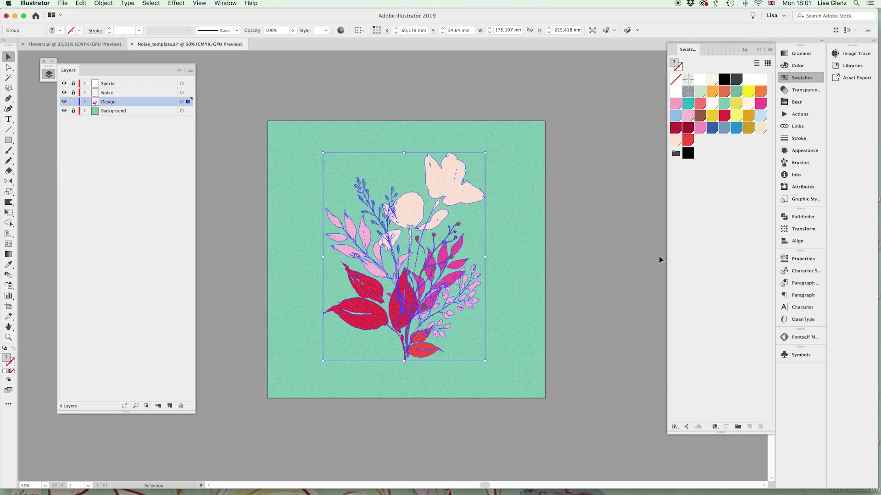
pyautogui.click(595, 259)
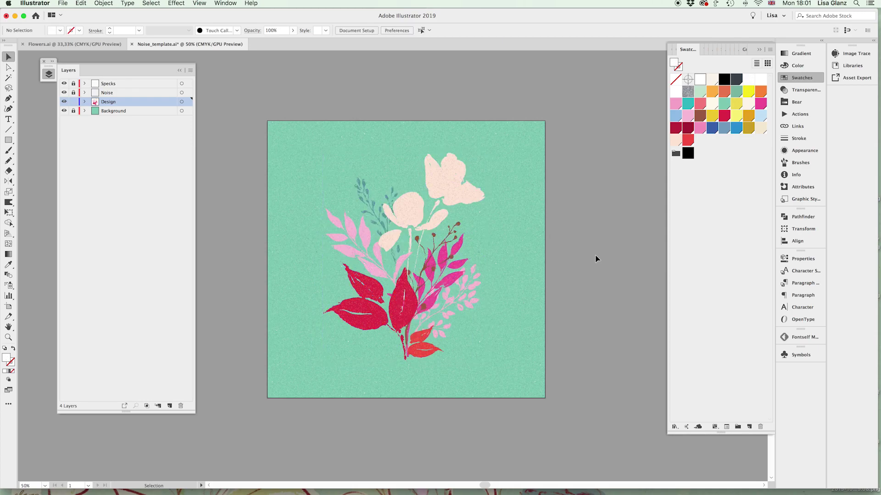
# Step: Unlock Background and recolour its rectangle through mustard, orange, red-orange and cream, ending on mint green
pyautogui.click(73, 110)
pyautogui.click(189, 110)
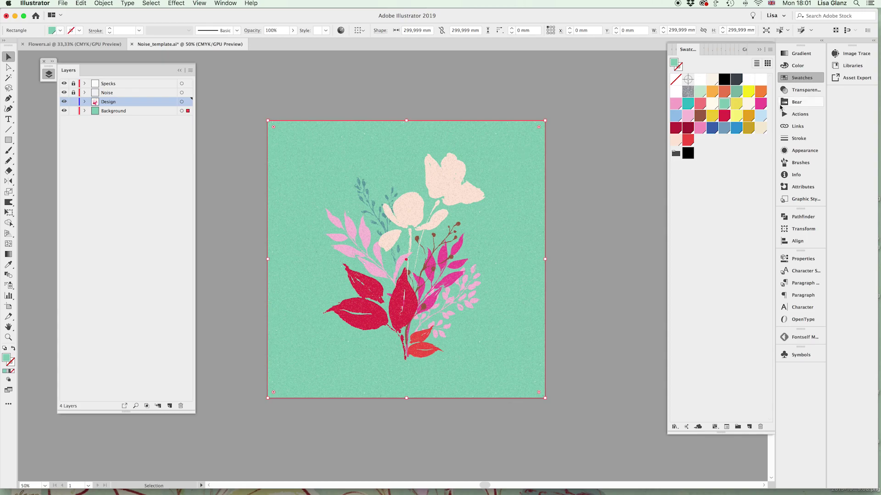
pyautogui.click(713, 117)
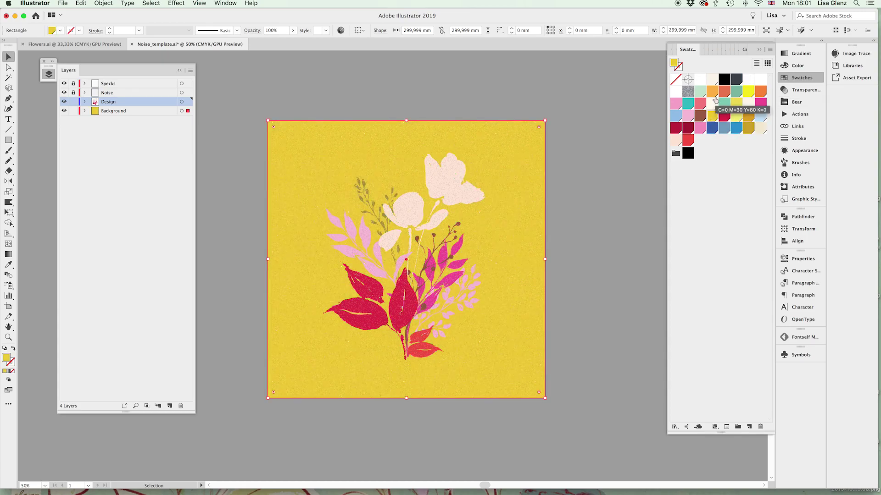
pyautogui.click(712, 92)
pyautogui.click(724, 93)
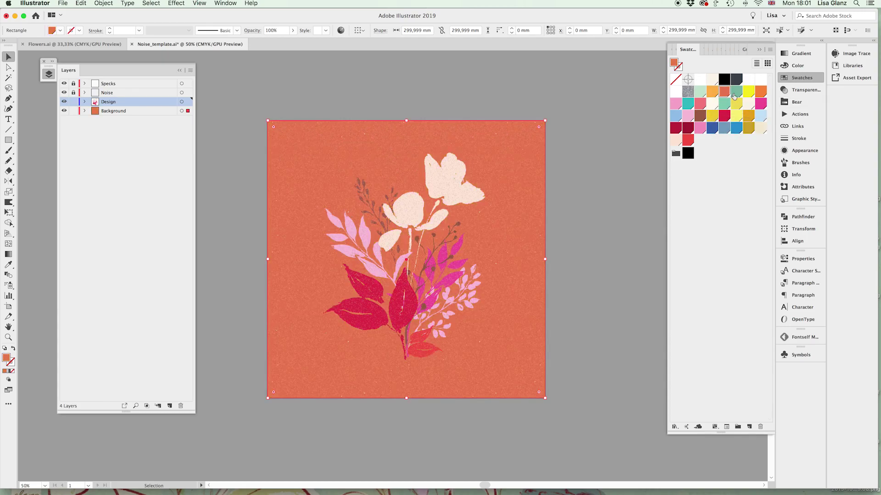
pyautogui.click(712, 104)
pyautogui.click(726, 108)
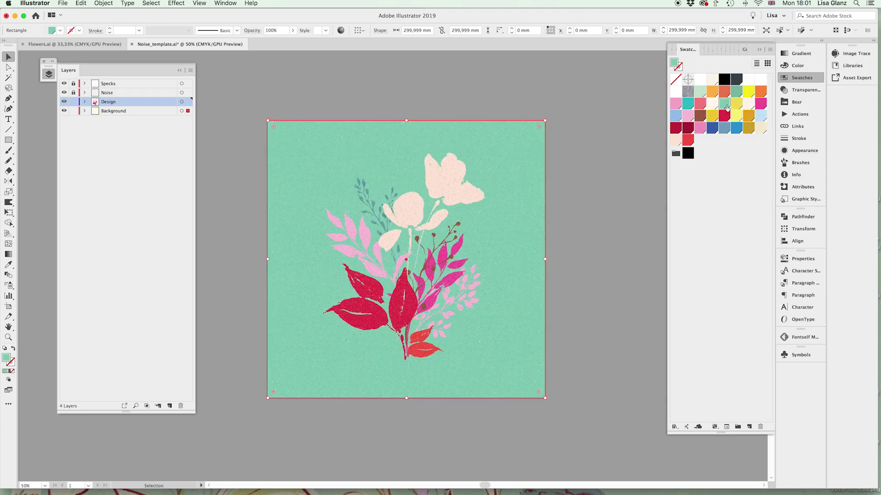
pyautogui.click(310, 105)
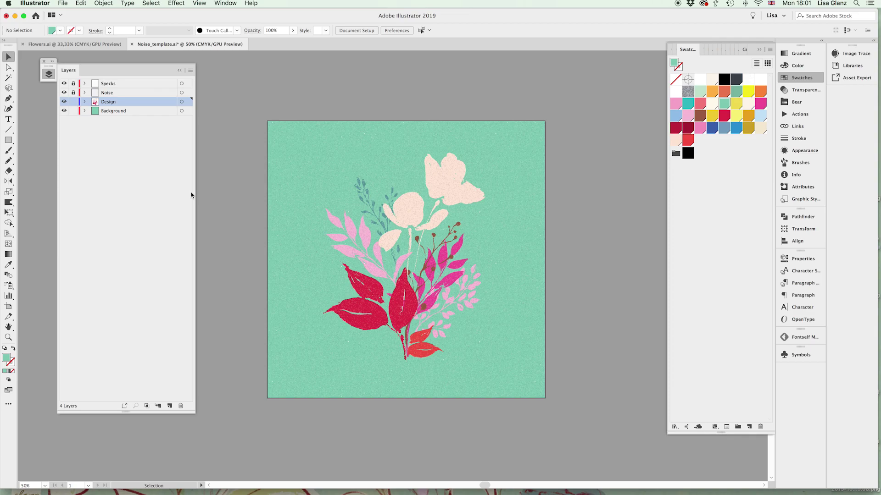
pyautogui.scroll(1, 345, 273)
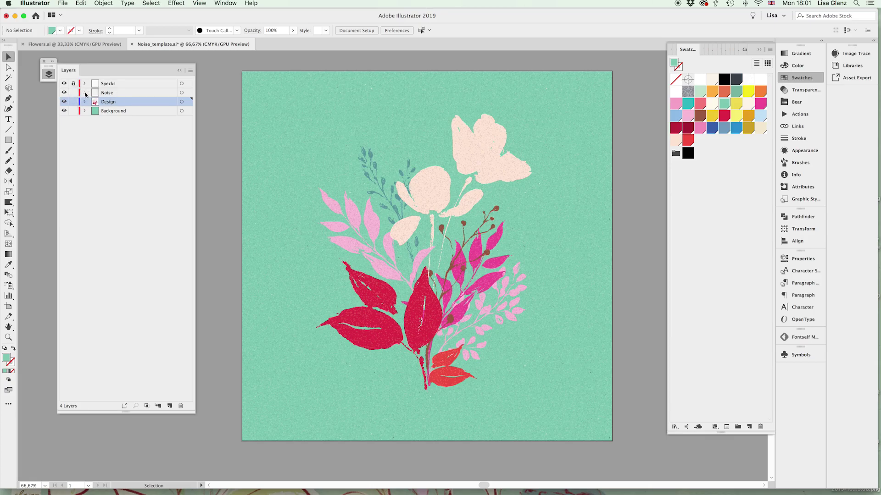
# Step: Expand the Noise layer to reveal its Light and Dark sublayers, then zoom in on the grain
pyautogui.click(85, 93)
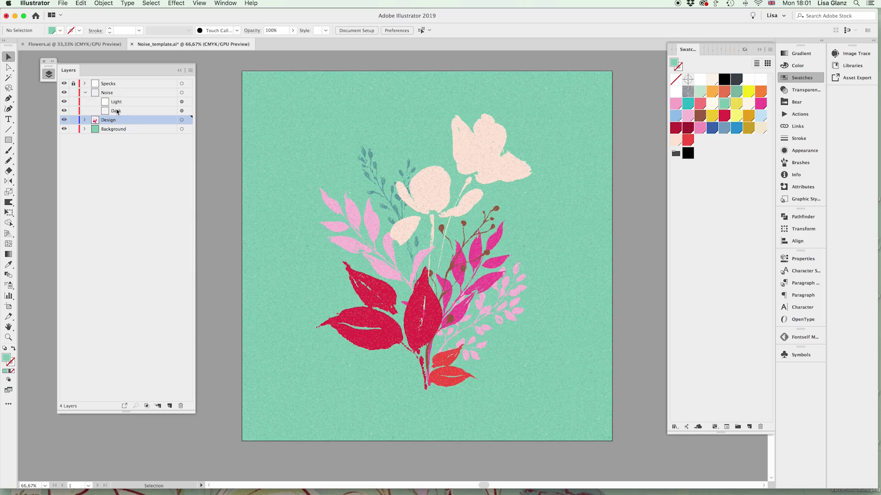
pyautogui.scroll(5, 299, 133)
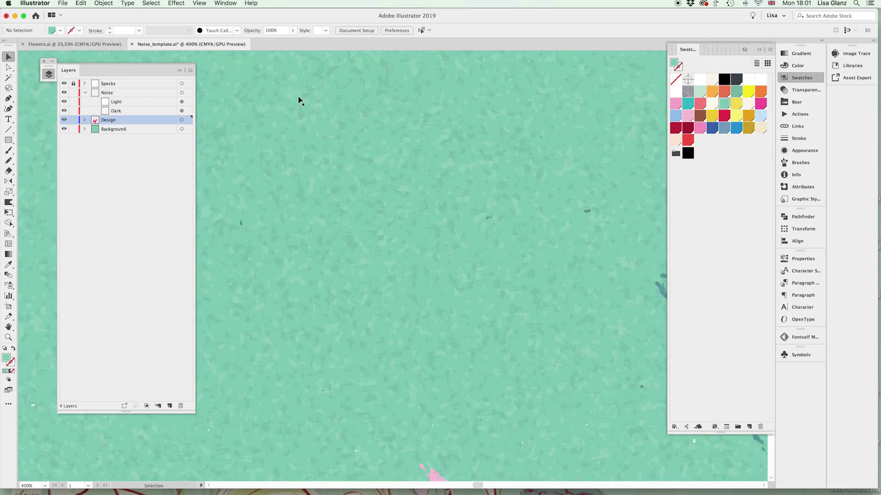
pyautogui.scroll(-5, 296, 99)
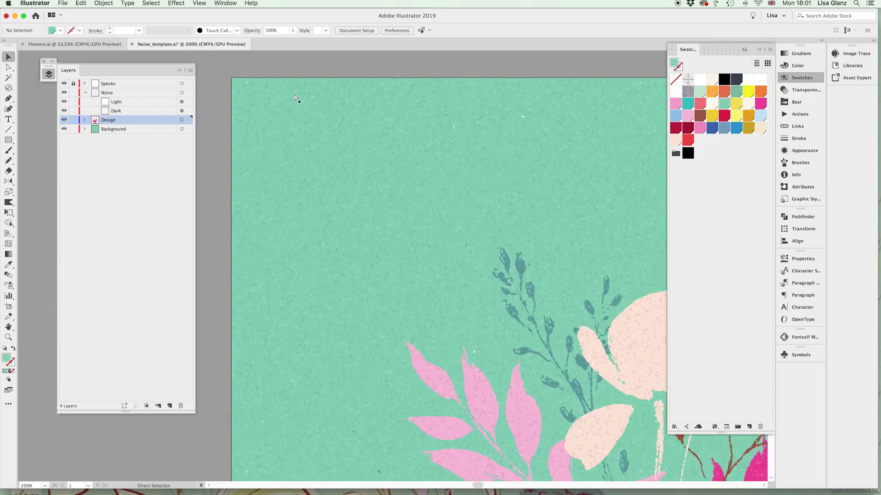
pyautogui.moveTo(392, 209); pyautogui.dragTo(323, 144)
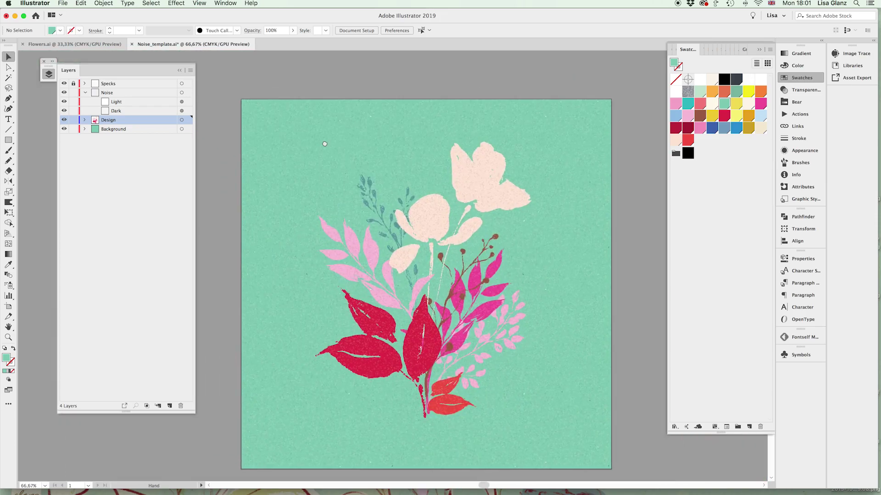
# Step: Set the Dark noise rectangle's opacity to 5% in the Transparency panel, after trying 15%
pyautogui.click(801, 90)
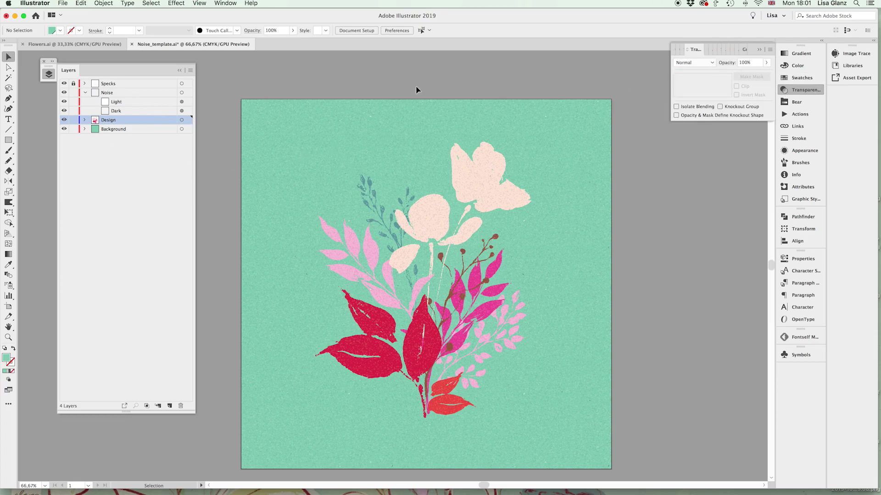
pyautogui.click(182, 111)
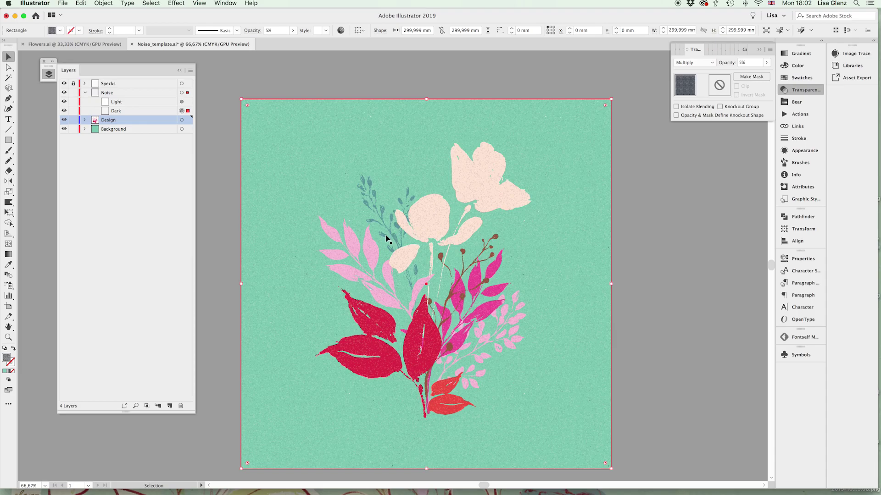
pyautogui.click(726, 63)
pyautogui.write('15')
pyautogui.press('Return')
pyautogui.click(725, 65)
pyautogui.write('5')
pyautogui.press('Return')
pyautogui.press('super+shift+a')
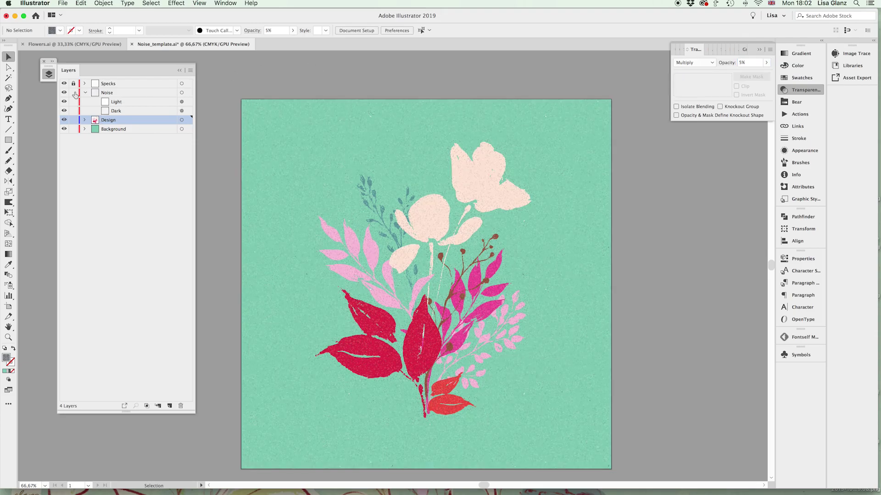
# Step: Set the Light noise rectangle's opacity to 15%, after trying 50%
pyautogui.click(182, 102)
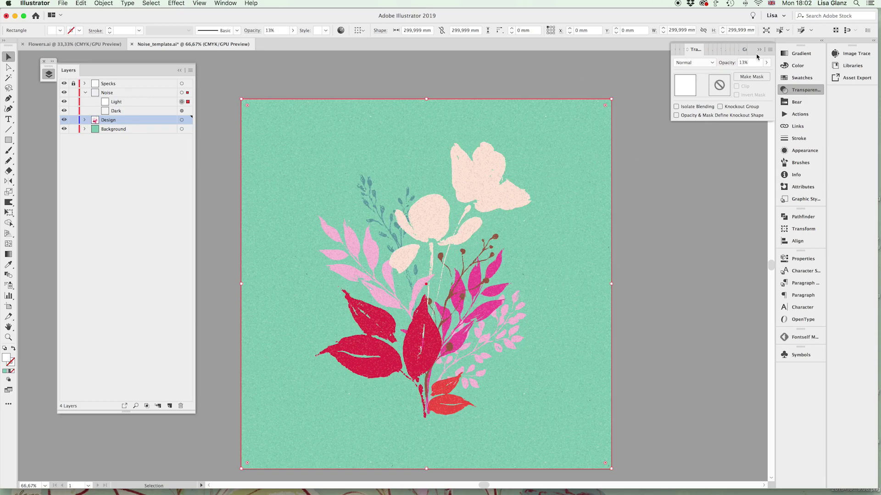
pyautogui.click(729, 65)
pyautogui.write('50')
pyautogui.press('Return')
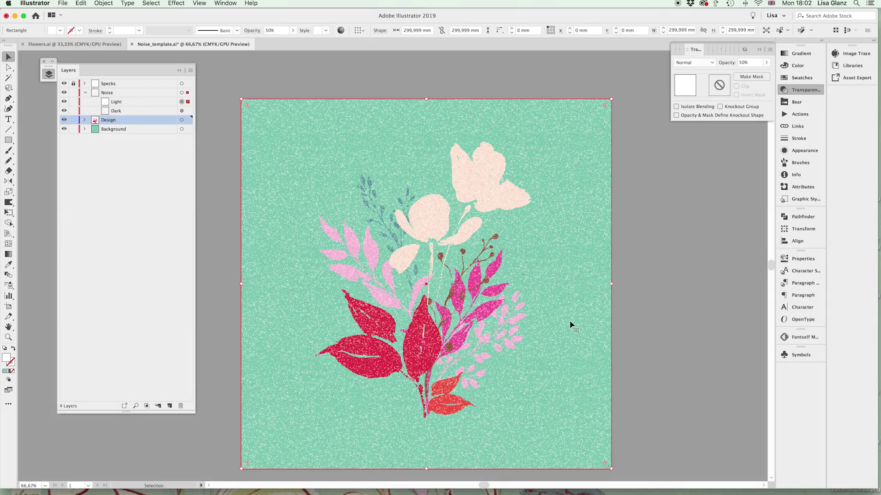
pyautogui.click(725, 65)
pyautogui.write('15')
pyautogui.press('Return')
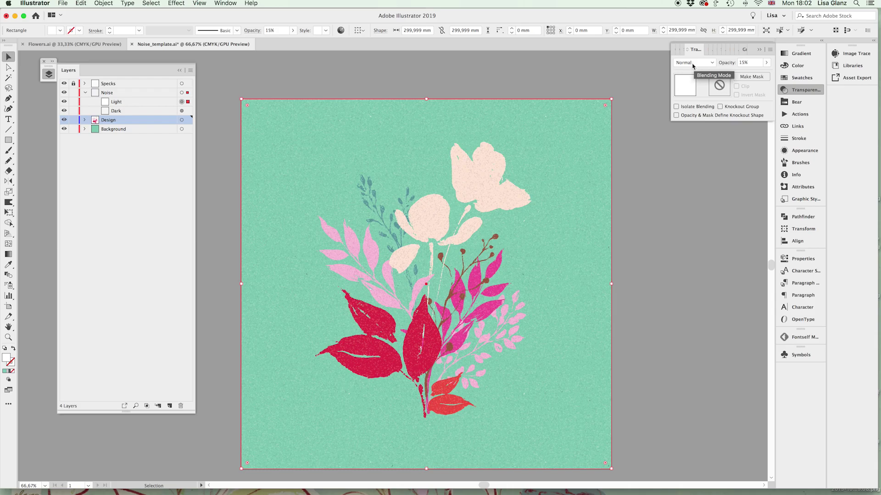
pyautogui.click(685, 310)
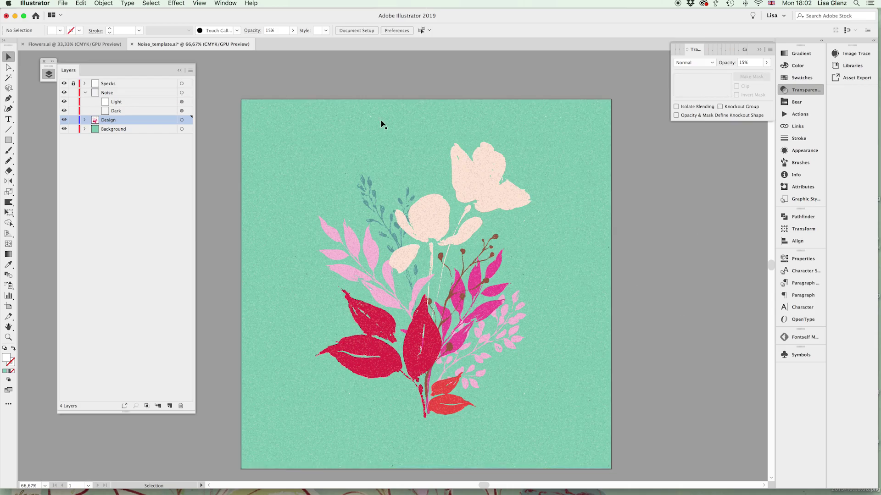
pyautogui.click(802, 78)
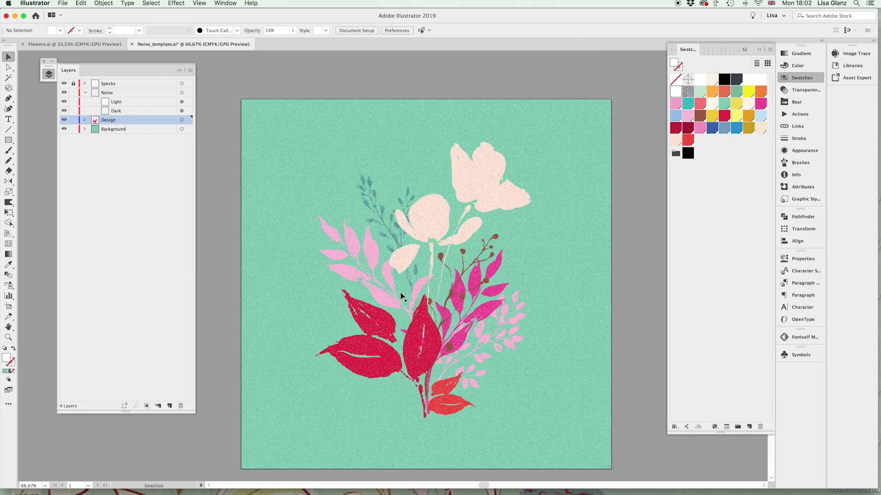
# Step: Scale only the Dark noise pattern to 70% uniform, with Transform Objects unchecked
pyautogui.click(186, 112)
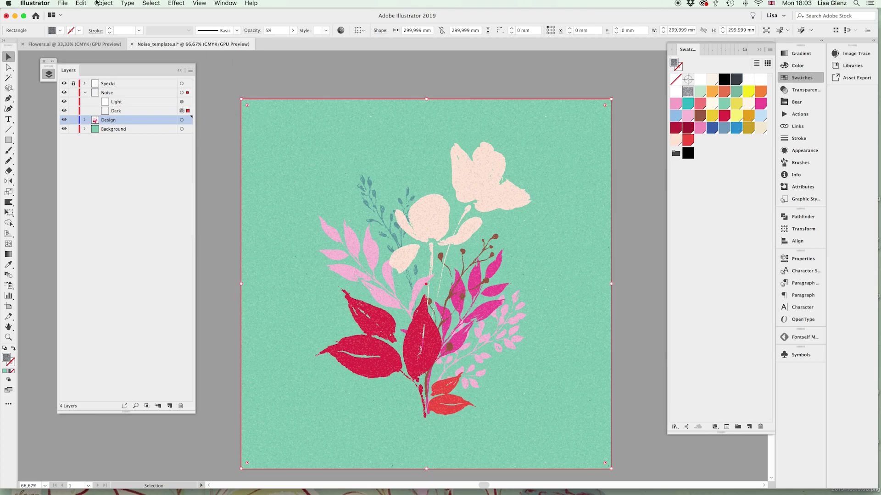
pyautogui.click(104, 4)
pyautogui.moveTo(115, 15)
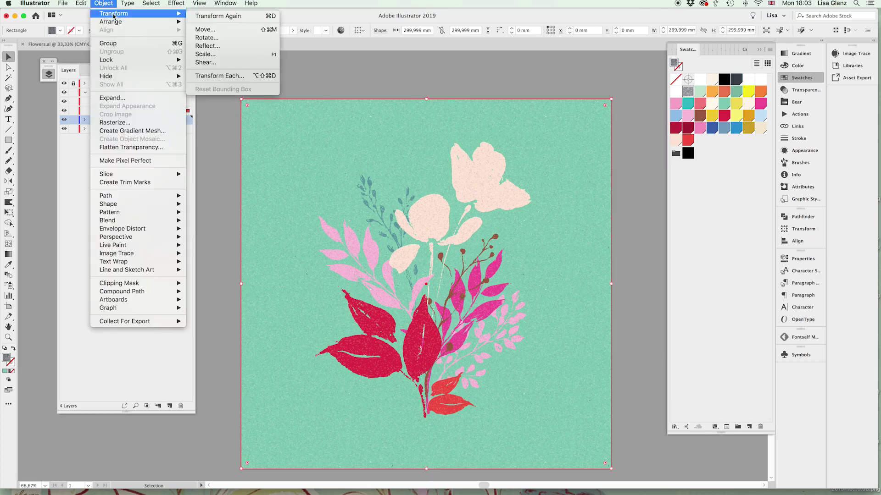
pyautogui.click(213, 55)
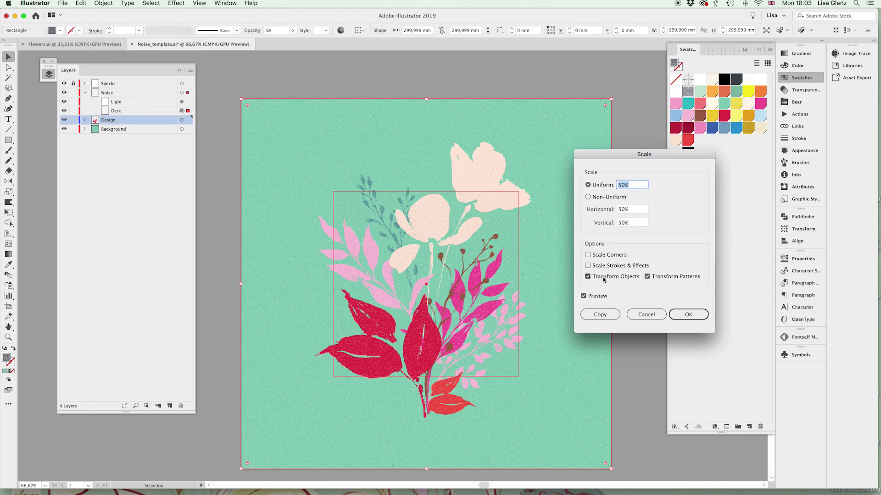
pyautogui.click(623, 277)
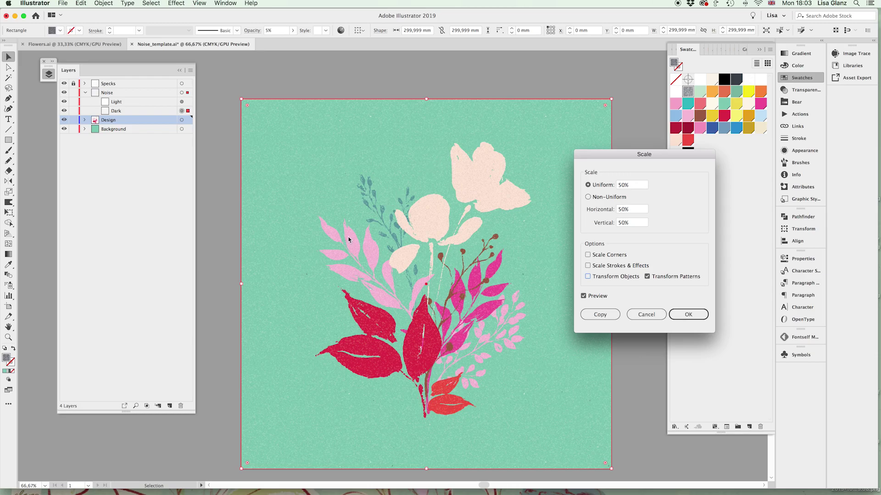
pyautogui.click(642, 188)
pyautogui.write('15')
pyautogui.press('Tab')
pyautogui.moveTo(638, 188); pyautogui.dragTo(614, 188)
pyautogui.write('70')
pyautogui.press('Tab')
pyautogui.click(670, 314)
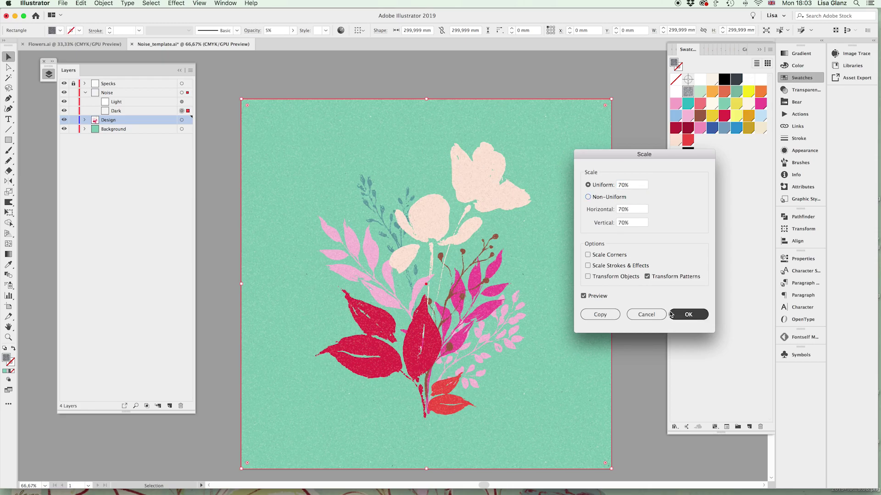
pyautogui.click(270, 75)
pyautogui.click(182, 101)
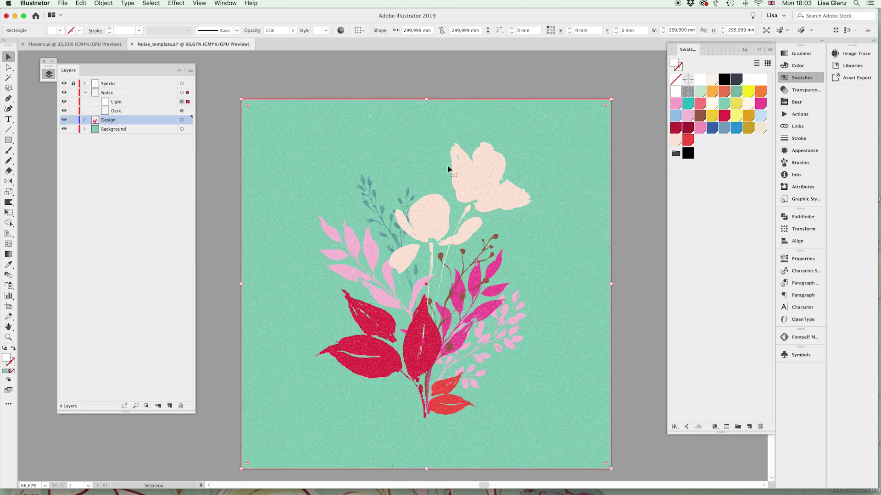
# Step: Scale only the Light noise pattern to 110% uniform, leaving the rectangle's size unchanged
pyautogui.click(104, 3)
pyautogui.moveTo(121, 14)
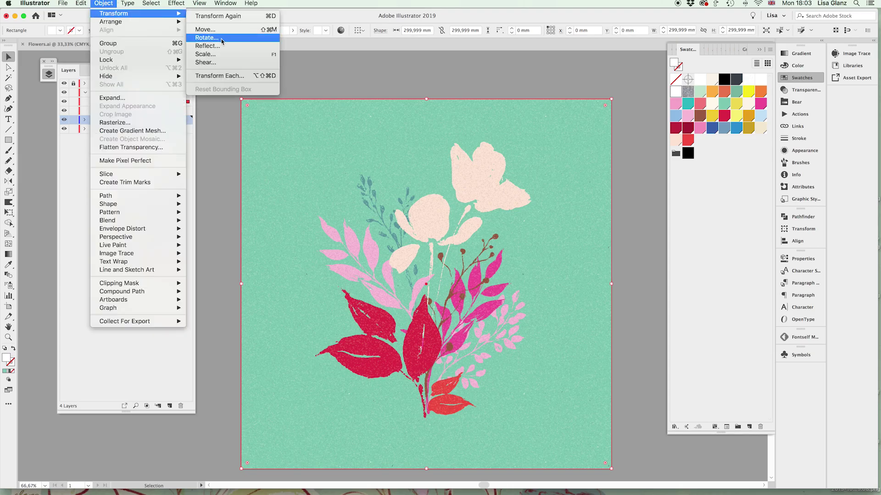
pyautogui.click(216, 54)
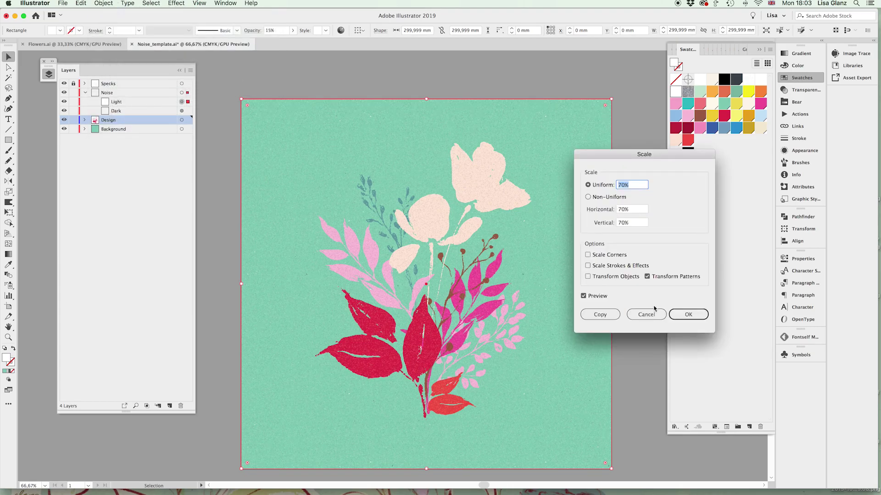
pyautogui.click(632, 277)
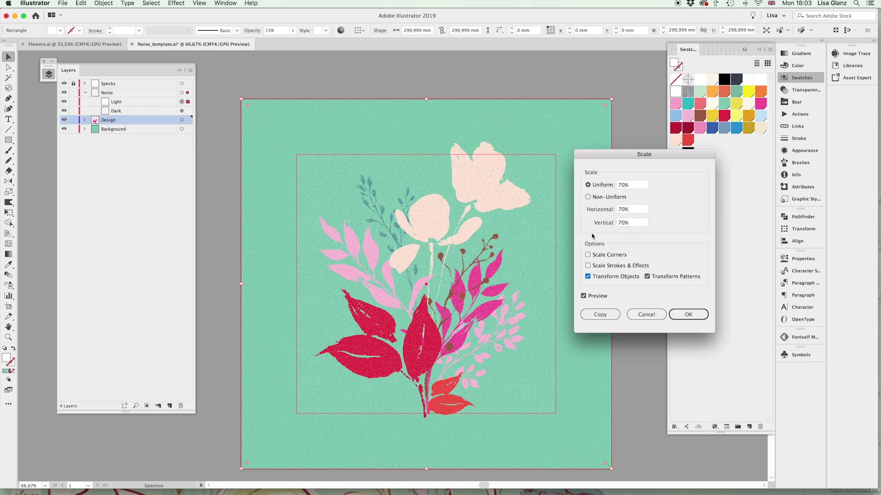
pyautogui.click(613, 278)
pyautogui.click(628, 185)
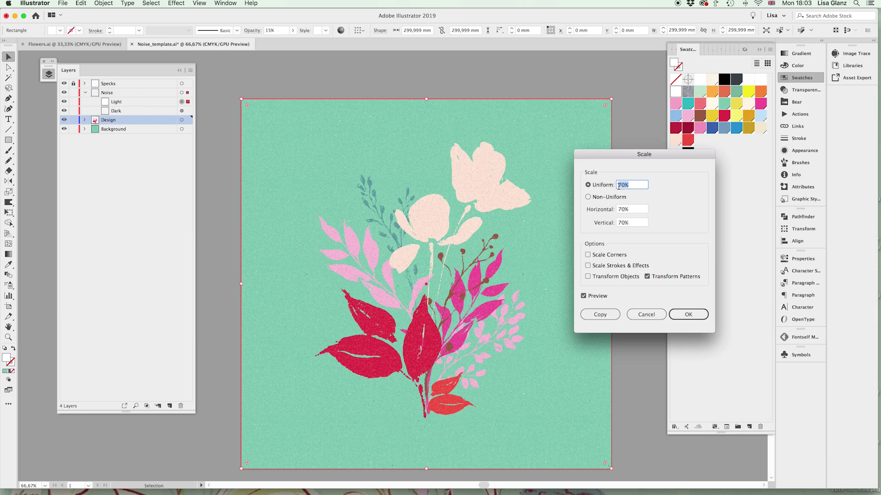
pyautogui.write('110')
pyautogui.press('Tab')
pyautogui.click(701, 317)
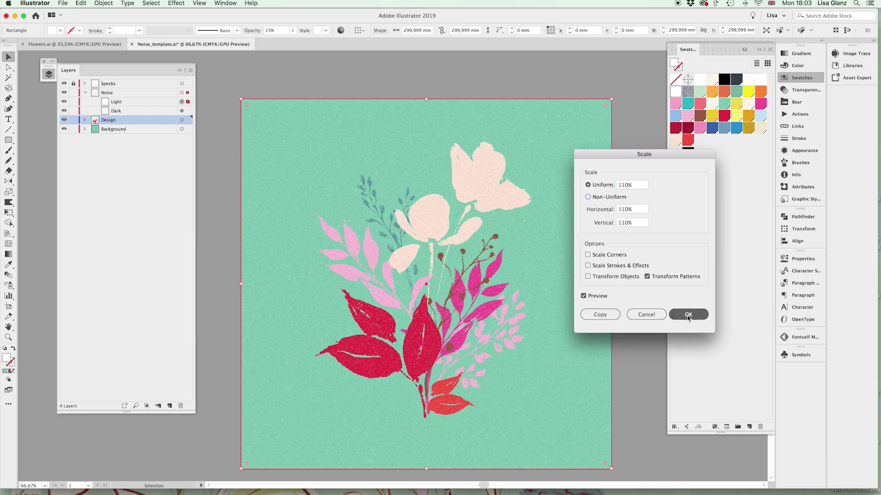
pyautogui.click(337, 78)
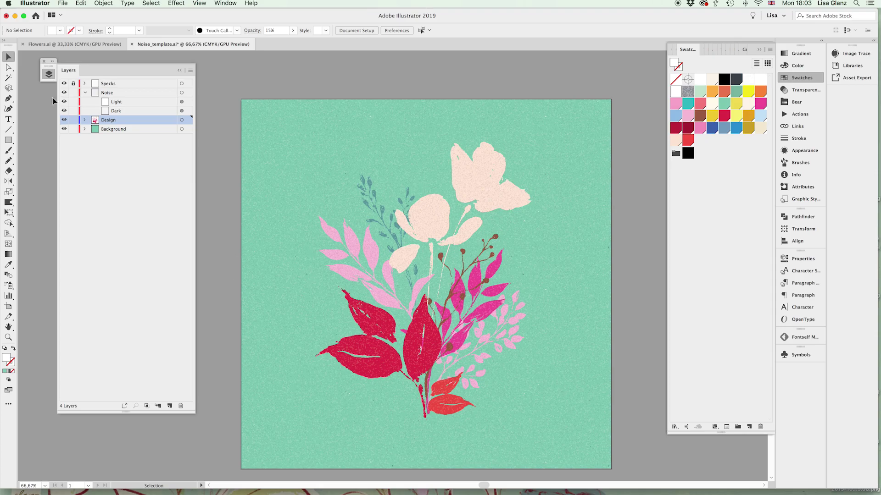
# Step: Collapse and lock the Noise layer, briefly unlocking it to check the noise rectangle selection
pyautogui.click(85, 93)
pyautogui.click(74, 93)
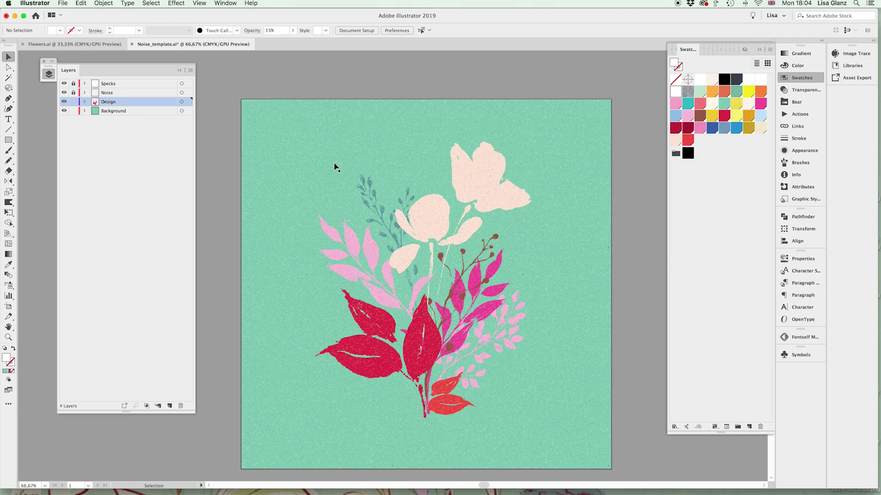
pyautogui.click(508, 206)
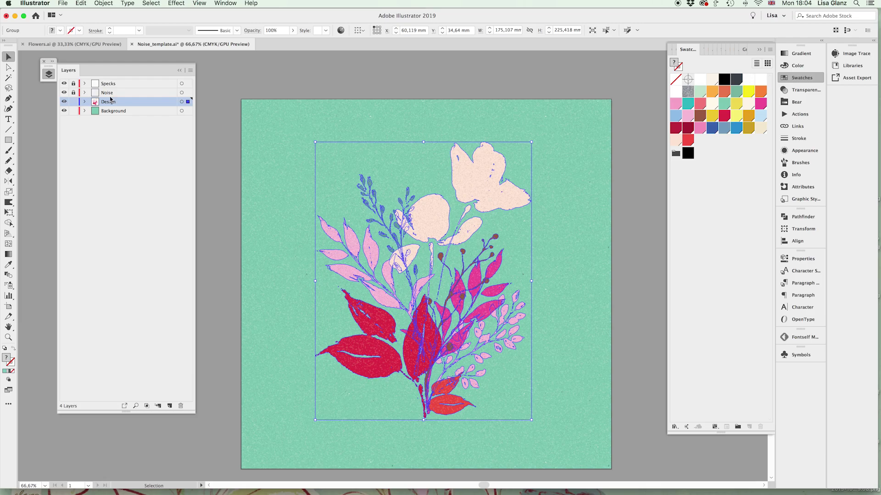
pyautogui.click(73, 93)
pyautogui.click(443, 131)
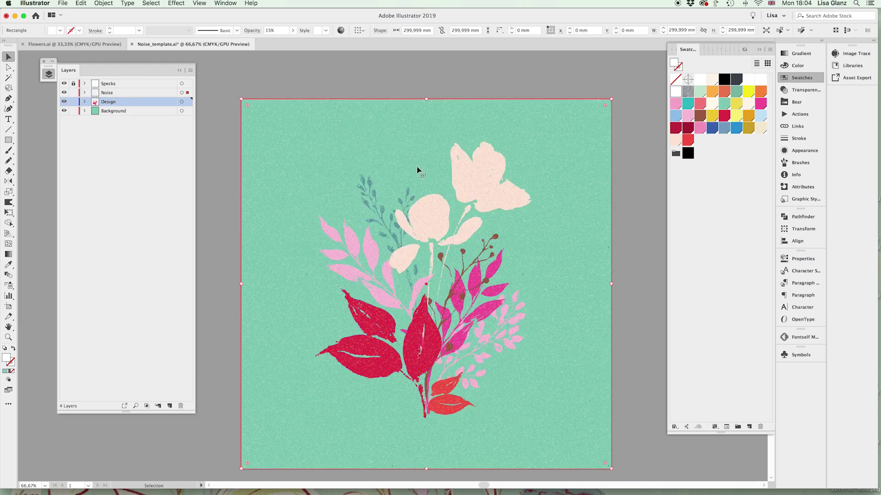
pyautogui.click(74, 92)
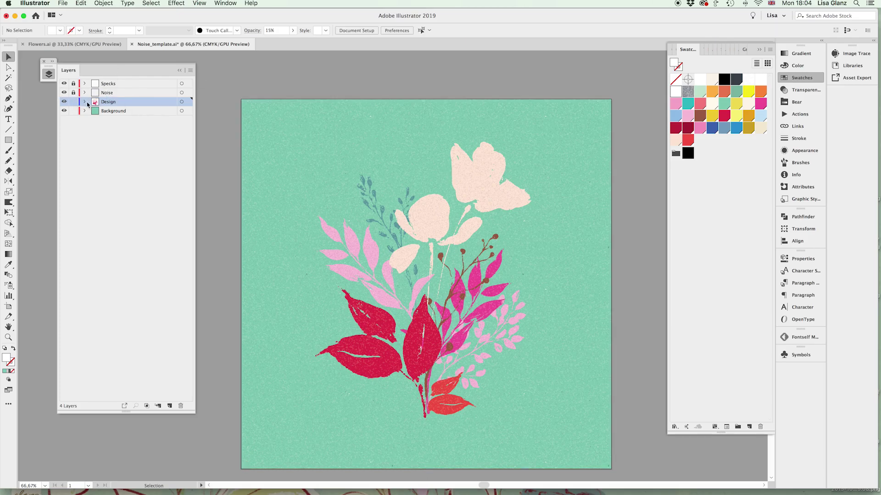
pyautogui.click(84, 83)
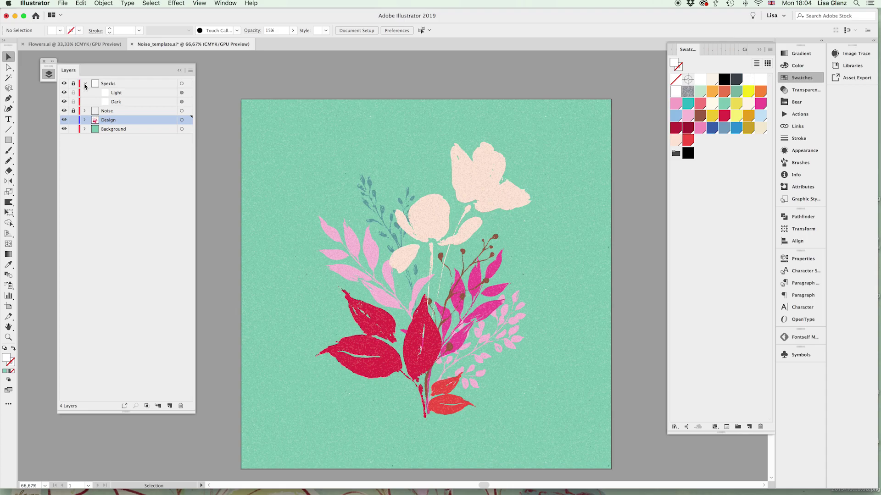
pyautogui.click(74, 83)
pyautogui.click(371, 123)
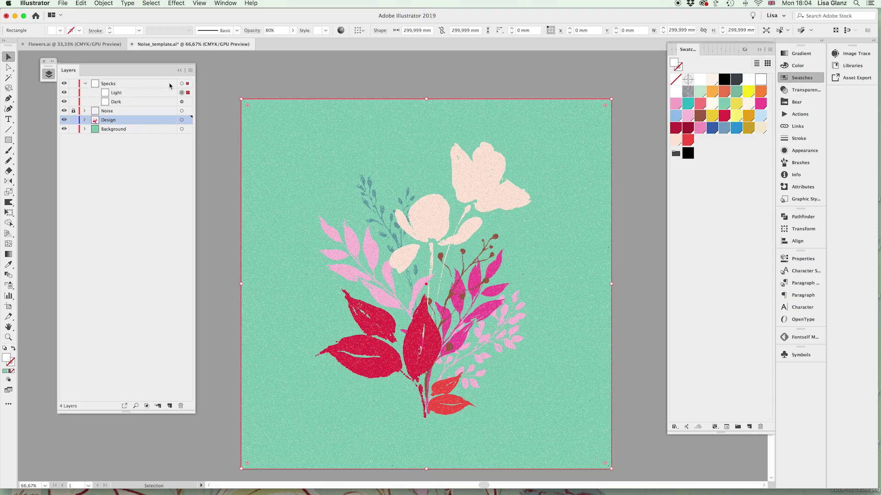
pyautogui.click(103, 4)
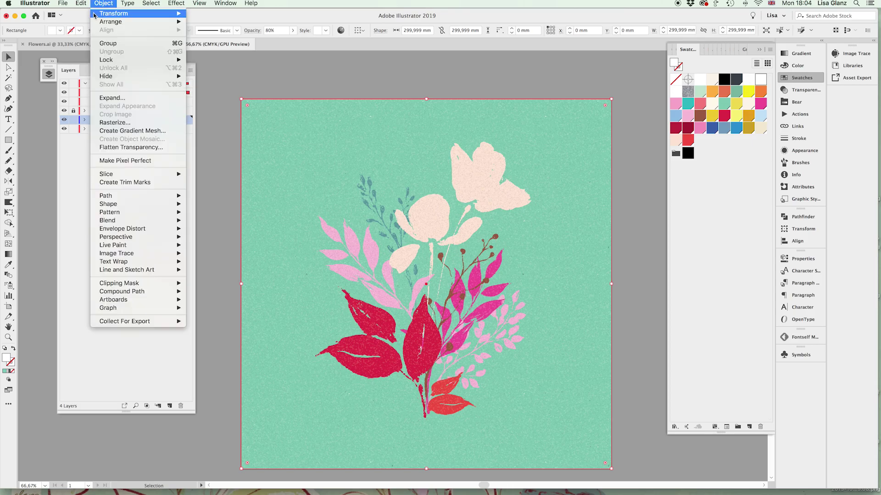
pyautogui.moveTo(138, 13)
pyautogui.click(243, 55)
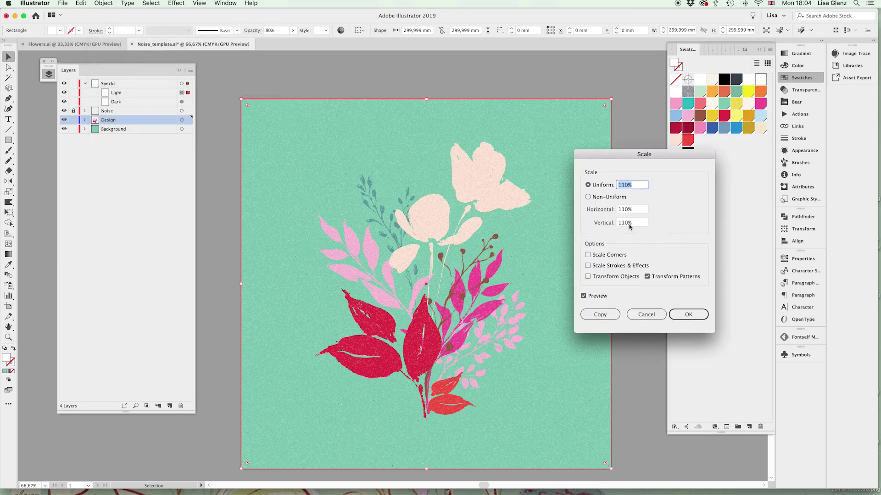
pyautogui.write('60')
pyautogui.press('Tab')
pyautogui.click(646, 315)
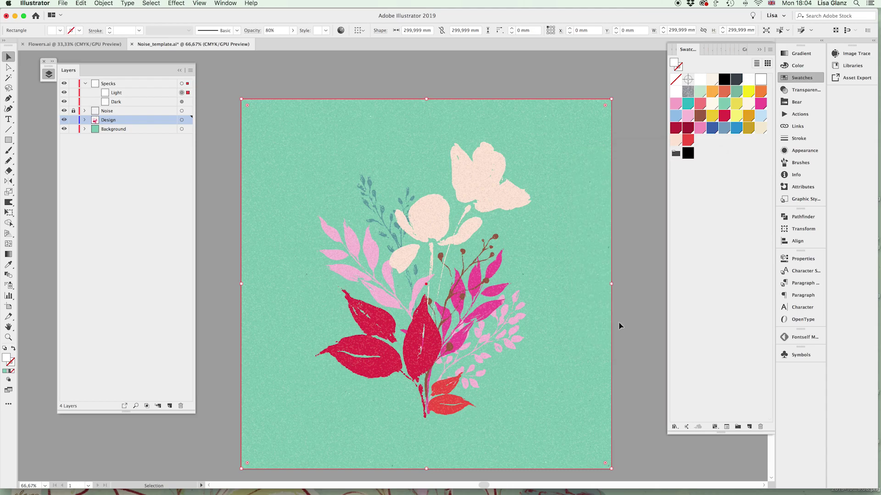
pyautogui.scroll(3, 354, 259)
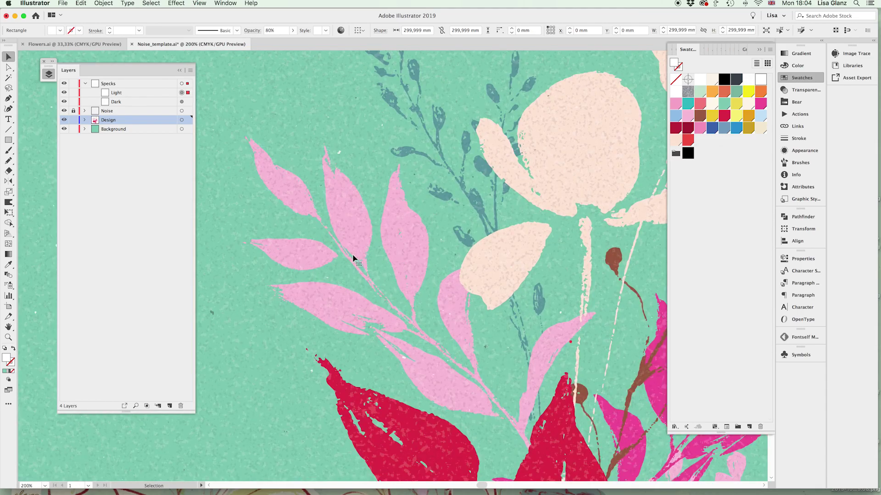
pyautogui.hscroll(-5, 348, 275)
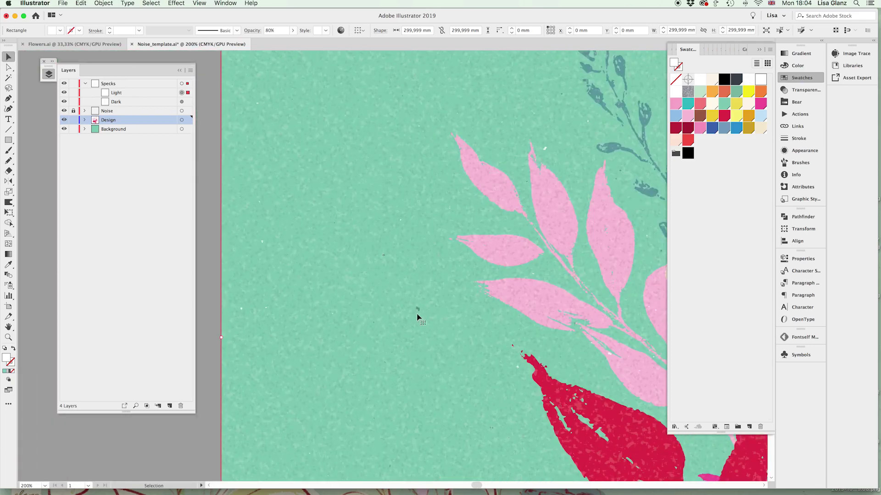
pyautogui.click(188, 101)
pyautogui.press('super+minus')
pyautogui.press('super+minus')
pyautogui.press('super+minus')
pyautogui.press('super+shift+a')
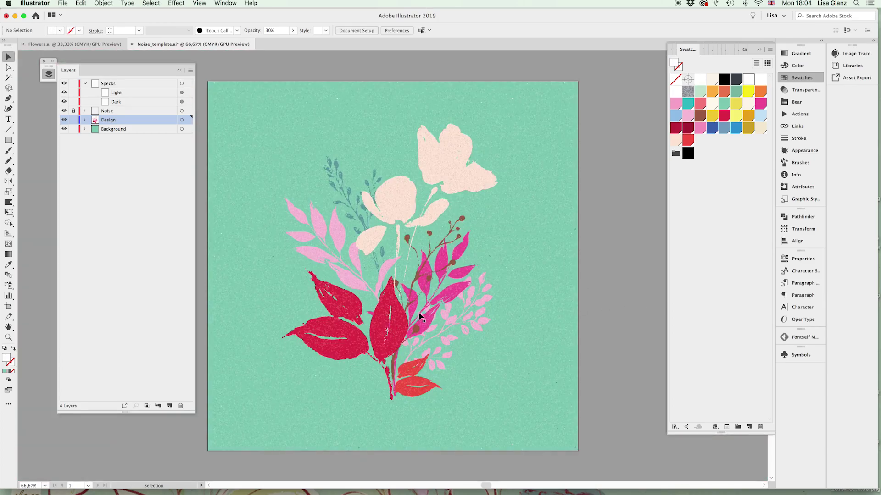
# Step: Collapse the Specks layer and clear the selection in Flowers.ai
pyautogui.click(86, 84)
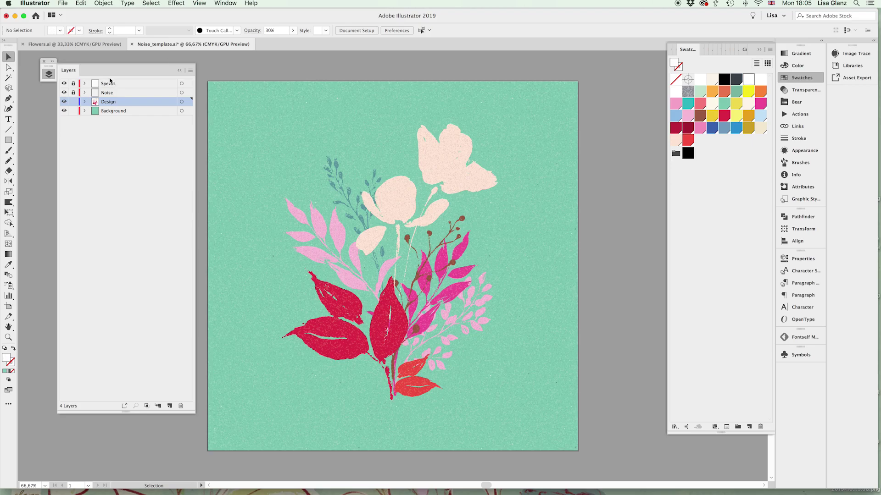
pyautogui.click(74, 44)
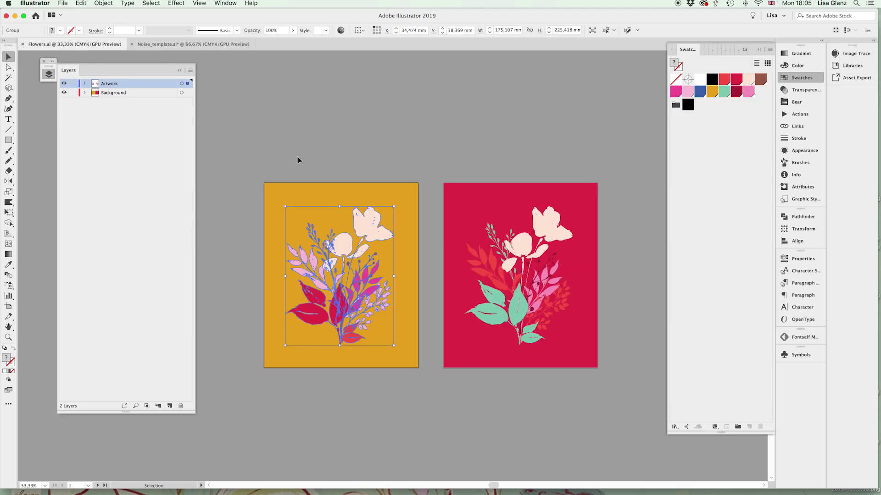
pyautogui.click(265, 170)
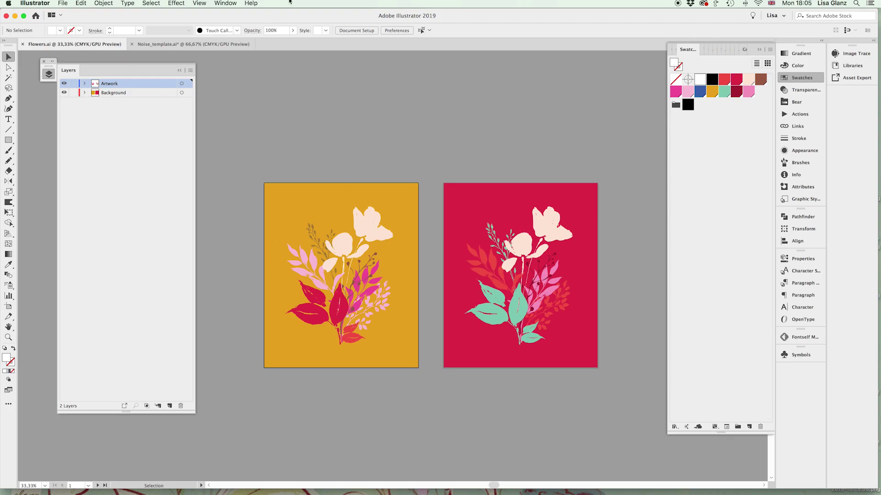
# Step: In Noise_template.ai, unlock the Noise layer, select all its contents and copy them
pyautogui.click(174, 46)
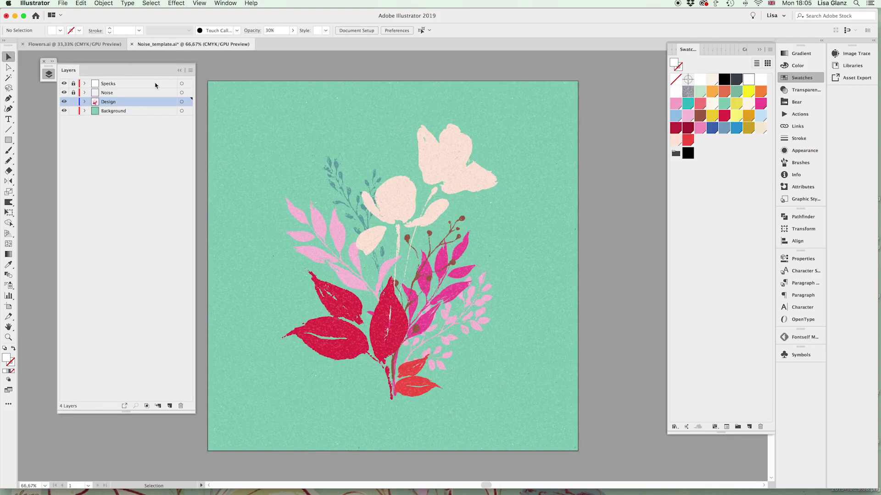
pyautogui.click(74, 93)
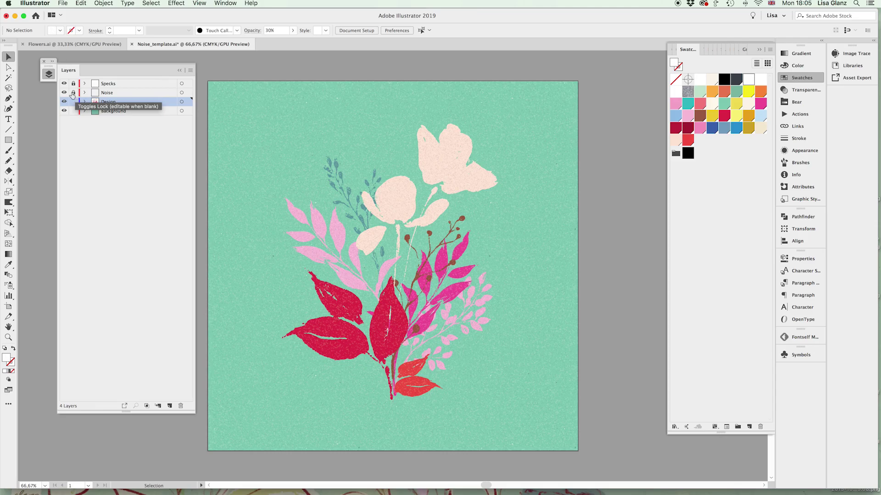
pyautogui.click(186, 94)
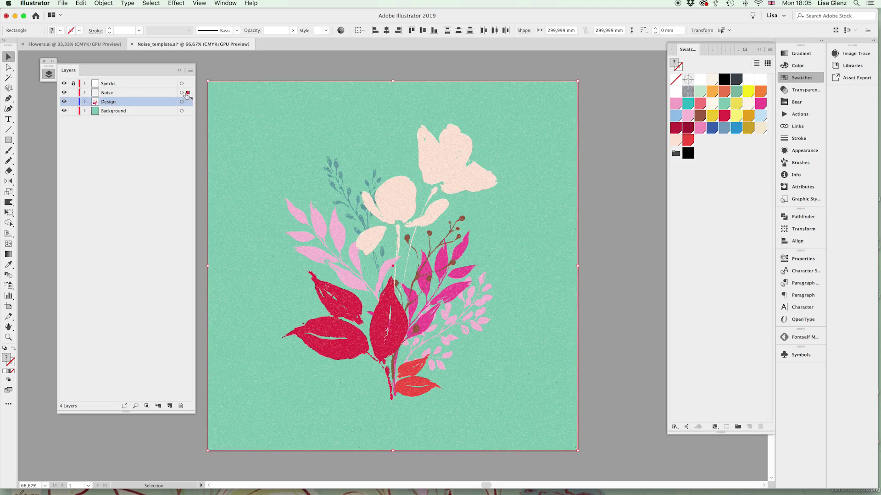
pyautogui.click(84, 94)
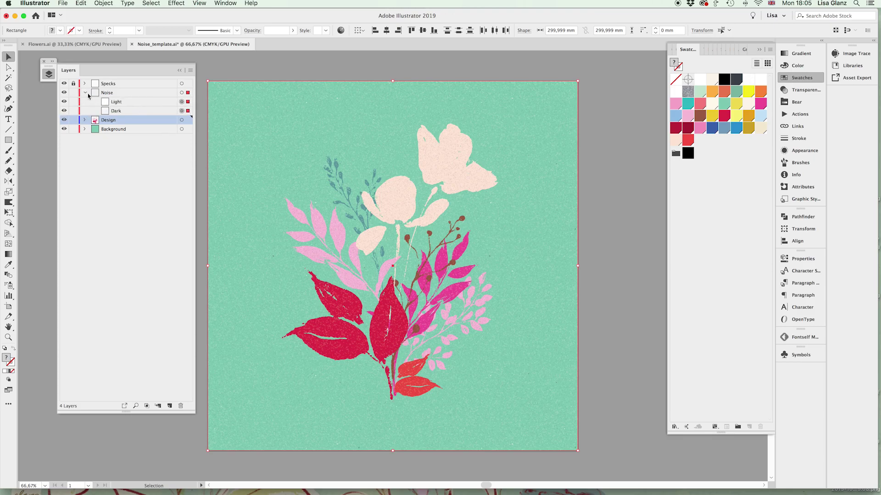
pyautogui.click(85, 94)
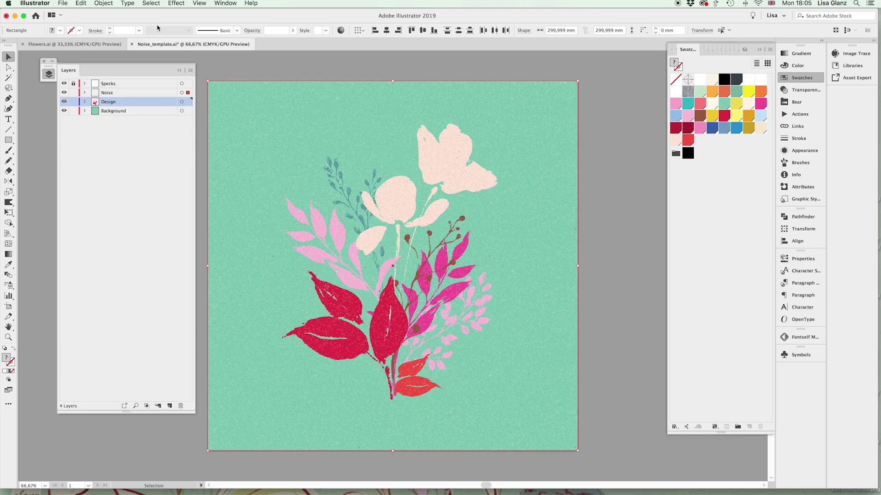
pyautogui.click(78, 3)
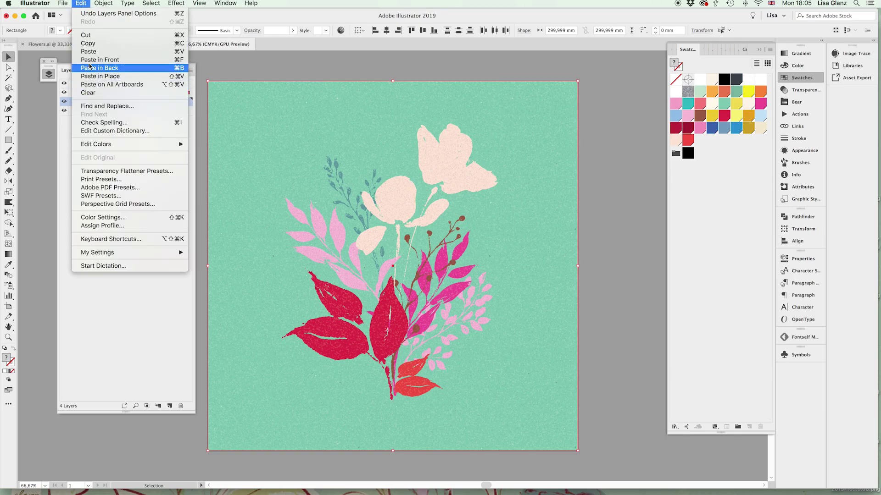
pyautogui.click(89, 44)
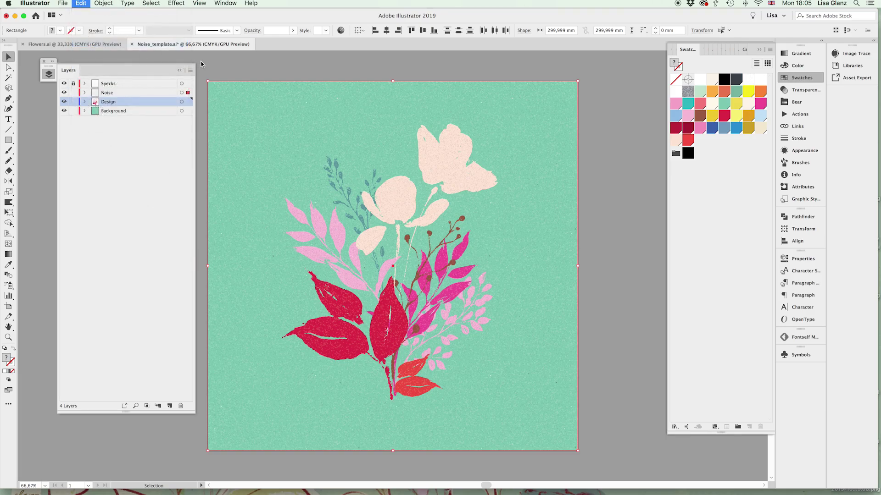
pyautogui.click(86, 45)
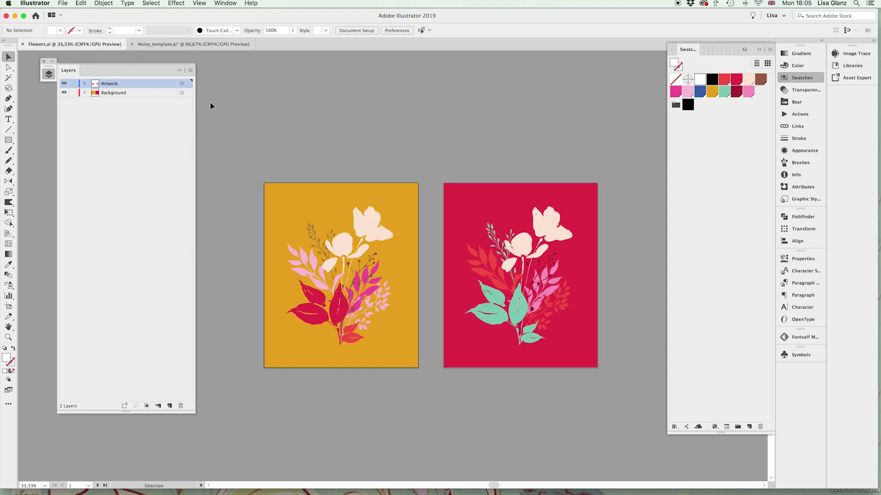
# Step: Turn on Paste Remembers Layers, then paste the Noise layer with its Light and Dark sublayers into Flowers.ai
pyautogui.click(190, 71)
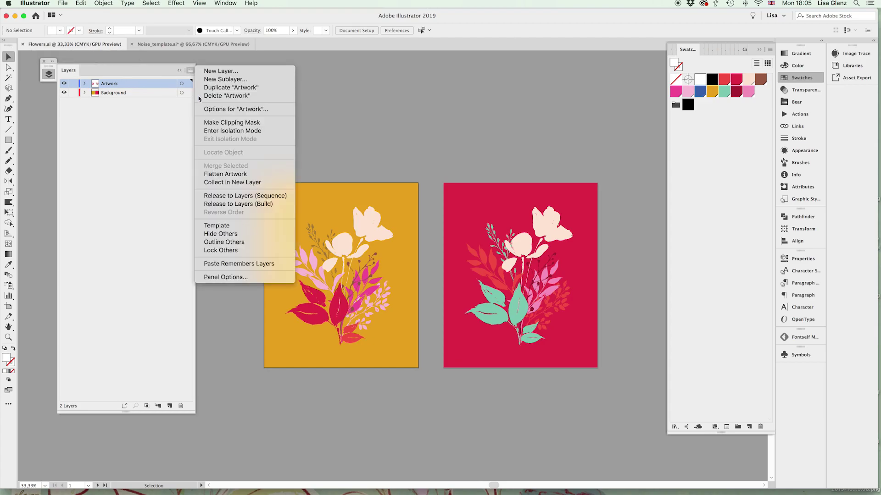
pyautogui.click(244, 264)
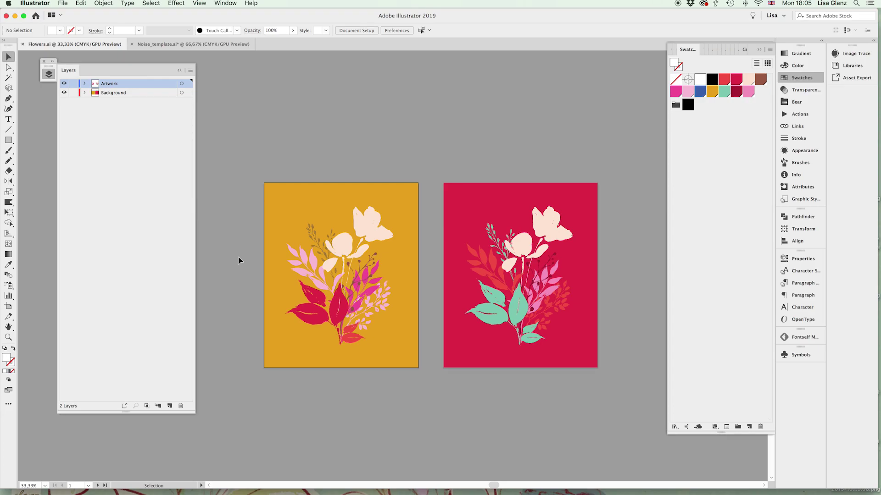
pyautogui.press('super')
pyautogui.press('super+v')
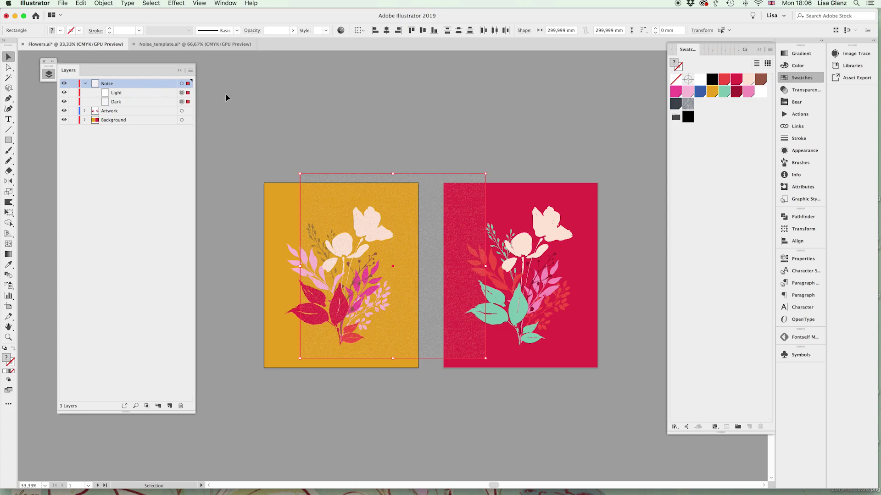
# Step: Collapse the Noise layer and move the noise rectangle off the yellow artboard to the left
pyautogui.click(182, 94)
pyautogui.click(84, 83)
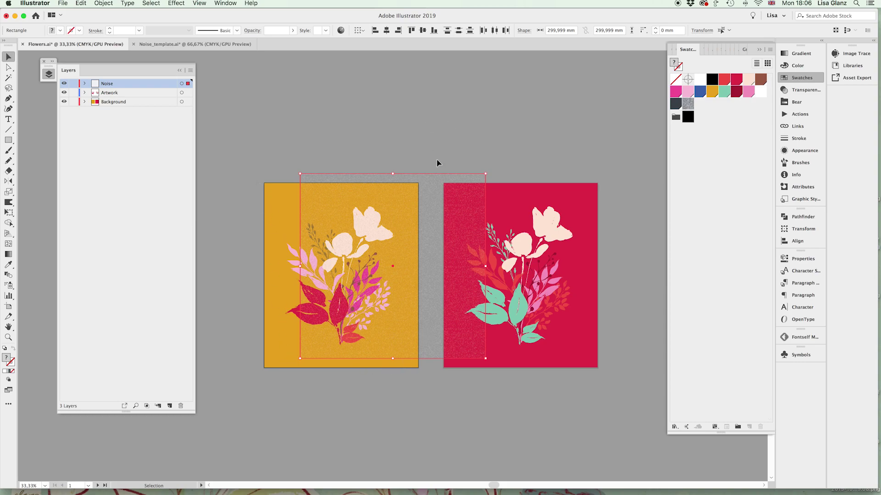
pyautogui.moveTo(433, 235); pyautogui.dragTo(263, 144)
pyautogui.hscroll(-2, 403, 150)
pyautogui.hscroll(-2, 403, 149)
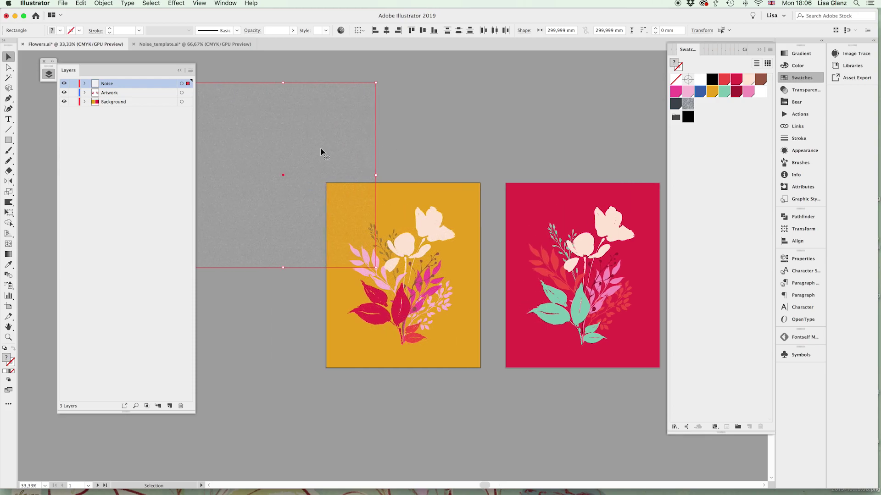
pyautogui.moveTo(321, 152); pyautogui.dragTo(252, 189)
pyautogui.click(407, 168)
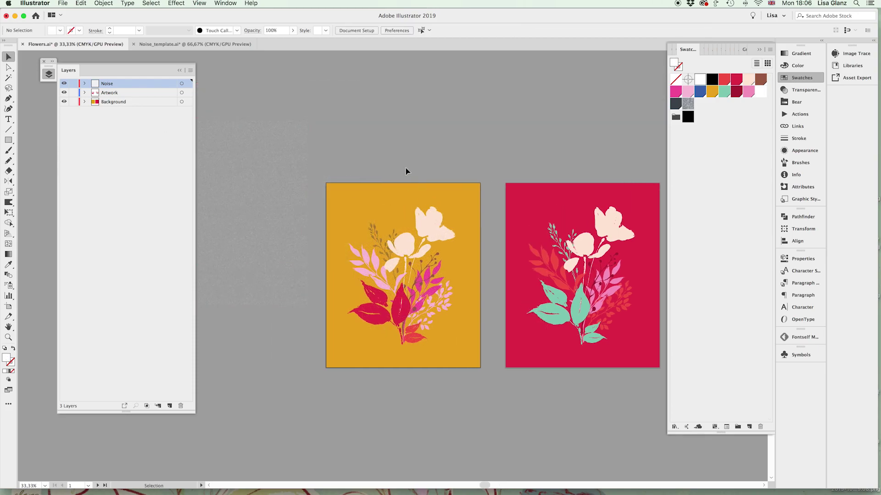
# Step: Alt-copy the yellow background rectangle into the Noise layer and expand the layer
pyautogui.click(391, 195)
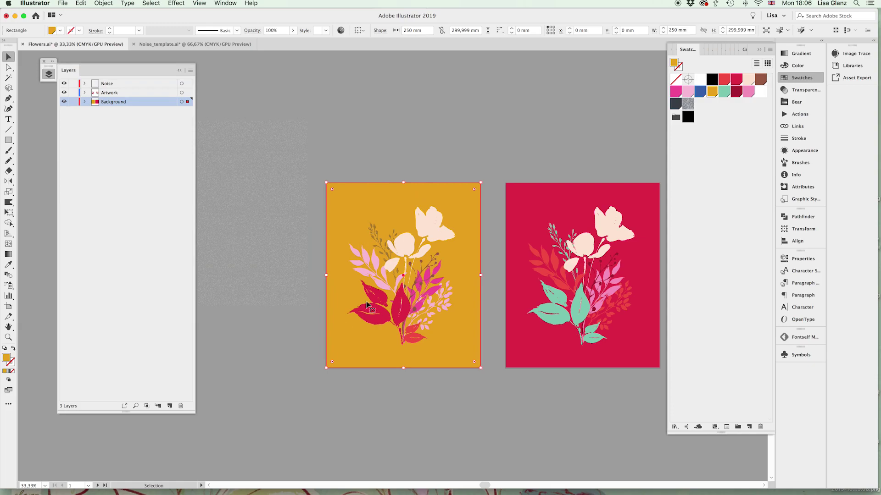
pyautogui.press('a')
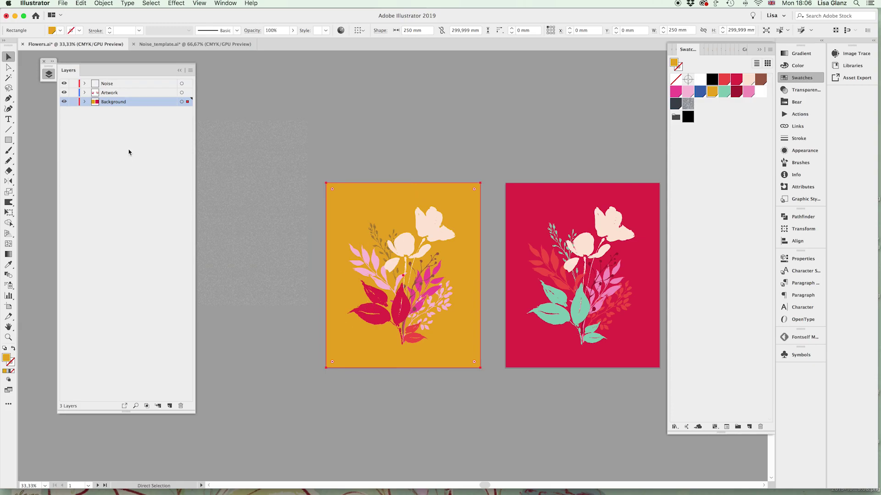
pyautogui.press('v')
pyautogui.press('a')
pyautogui.press('v')
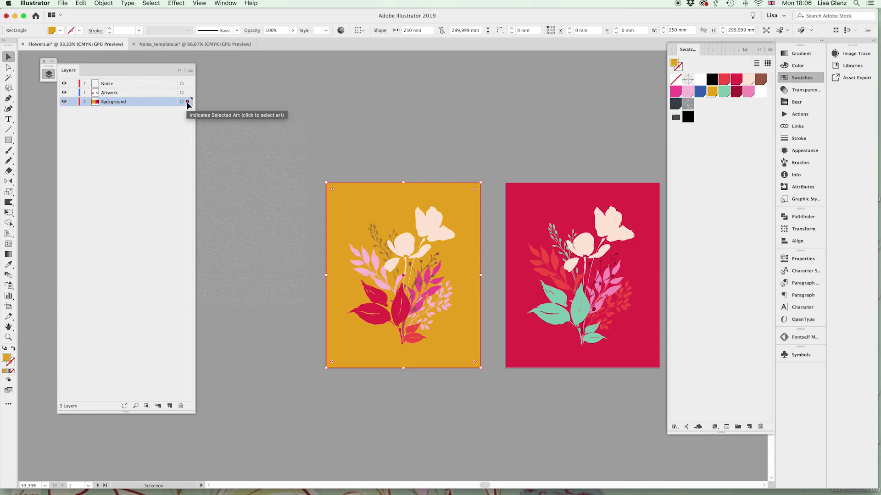
pyautogui.moveTo(187, 103); pyautogui.dragTo(188, 84)
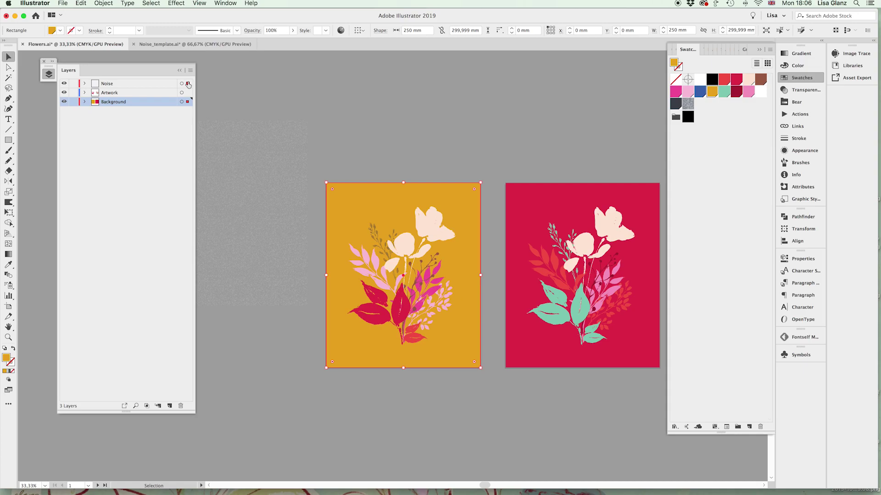
pyautogui.moveTo(188, 84); pyautogui.dragTo(187, 83)
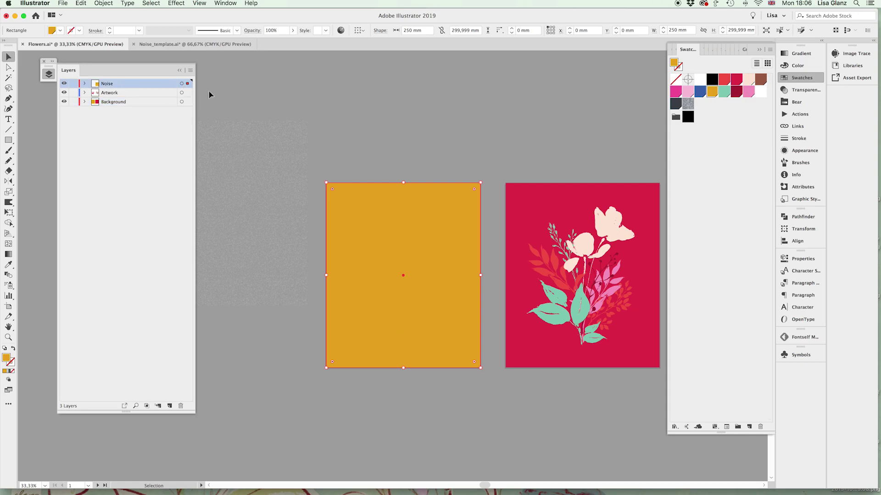
pyautogui.click(84, 83)
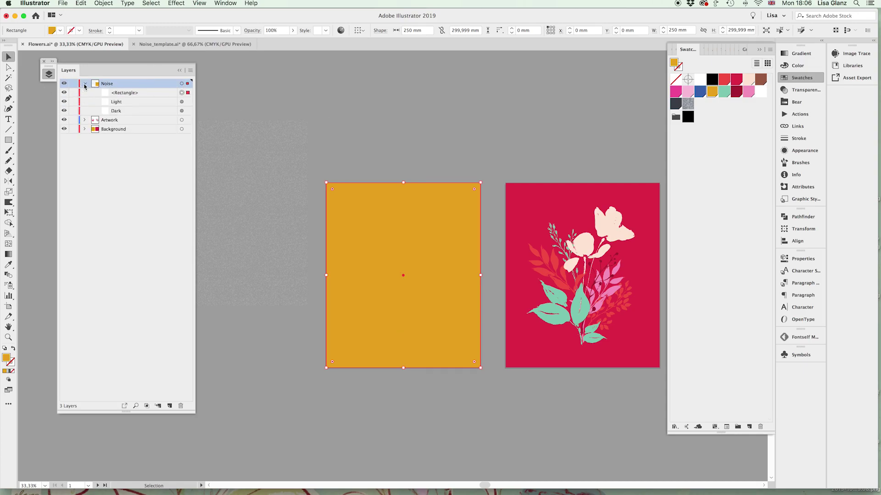
pyautogui.click(321, 180)
# Step: Lower the Light noise rectangle level with the artboard top and zoom in on the grain
pyautogui.click(273, 165)
pyautogui.moveTo(273, 165); pyautogui.dragTo(271, 238)
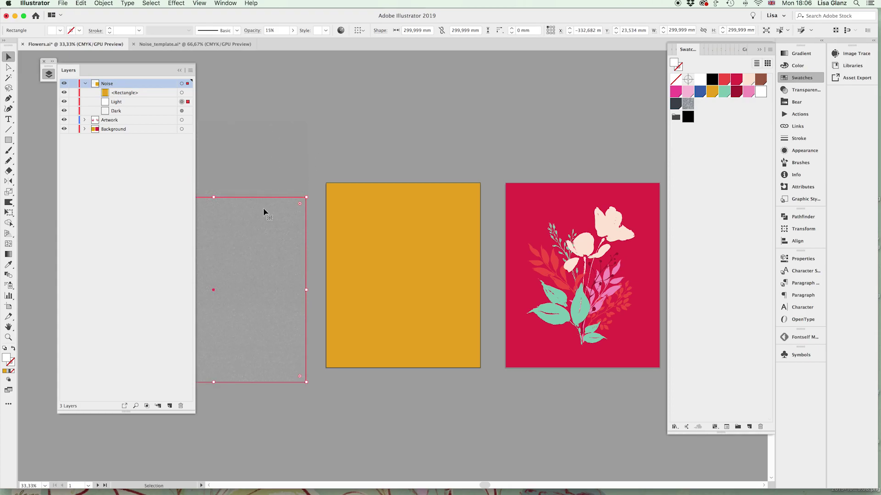
pyautogui.scroll(1, 253, 208)
pyautogui.scroll(1, 295, 170)
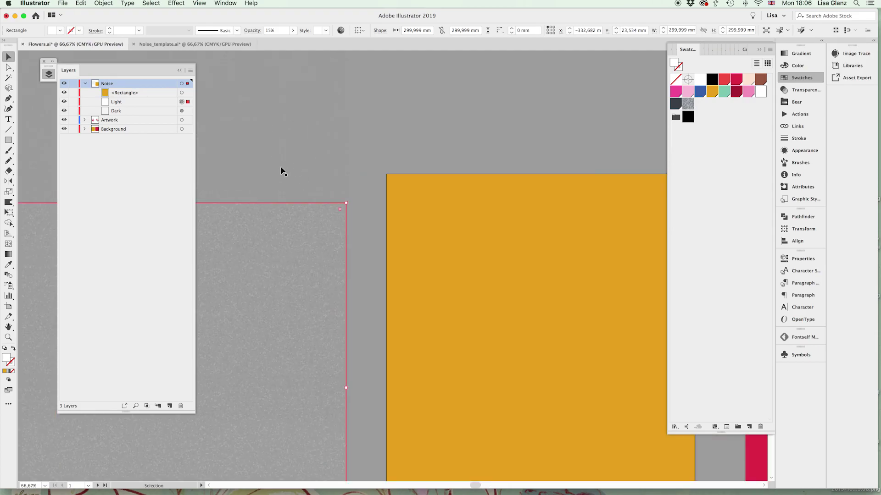
pyautogui.moveTo(282, 171); pyautogui.dragTo(318, 185)
pyautogui.moveTo(281, 153); pyautogui.dragTo(360, 181)
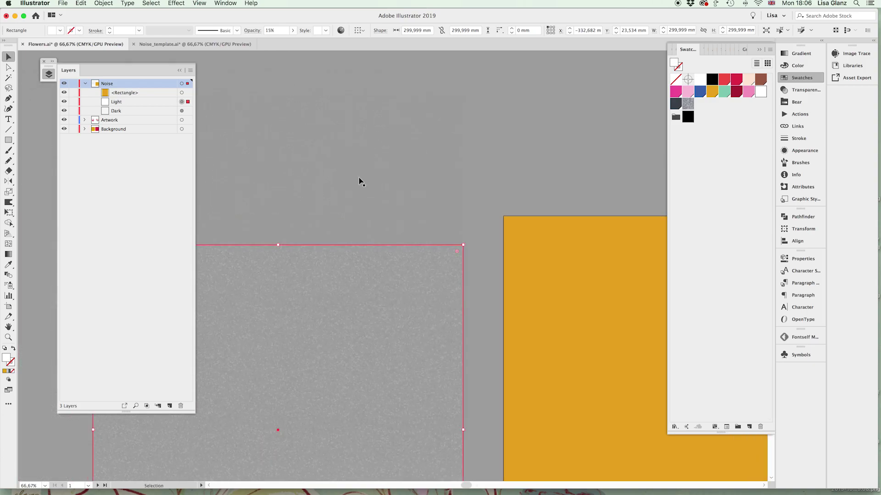
pyautogui.scroll(4, 360, 182)
pyautogui.click(361, 181)
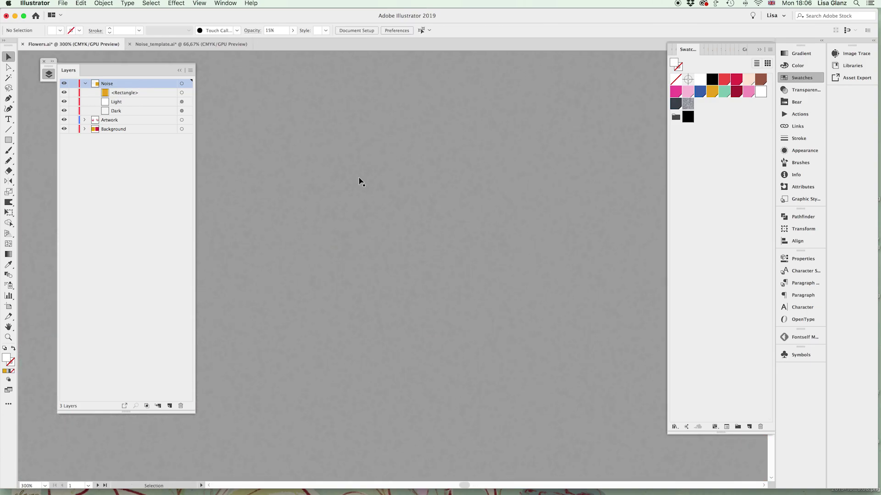
pyautogui.scroll(-4, 361, 181)
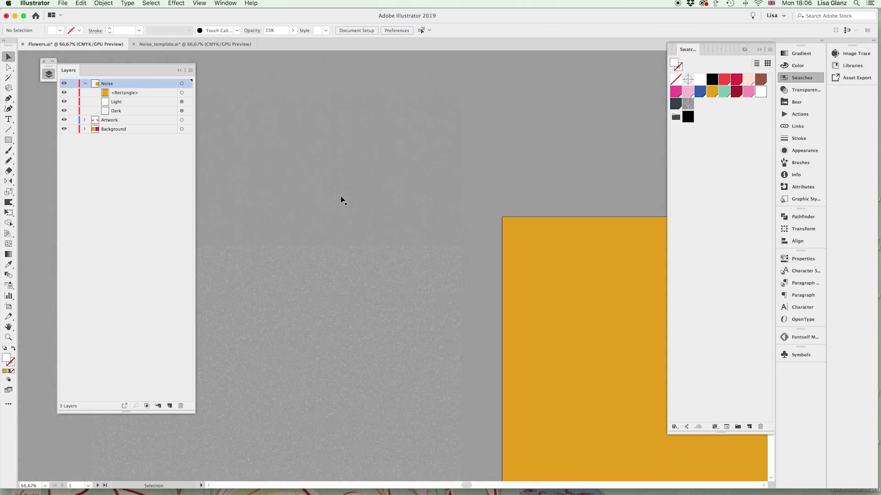
# Step: Eyedrop the light noise onto the copied background rectangle and rename it 'Light'
pyautogui.click(182, 92)
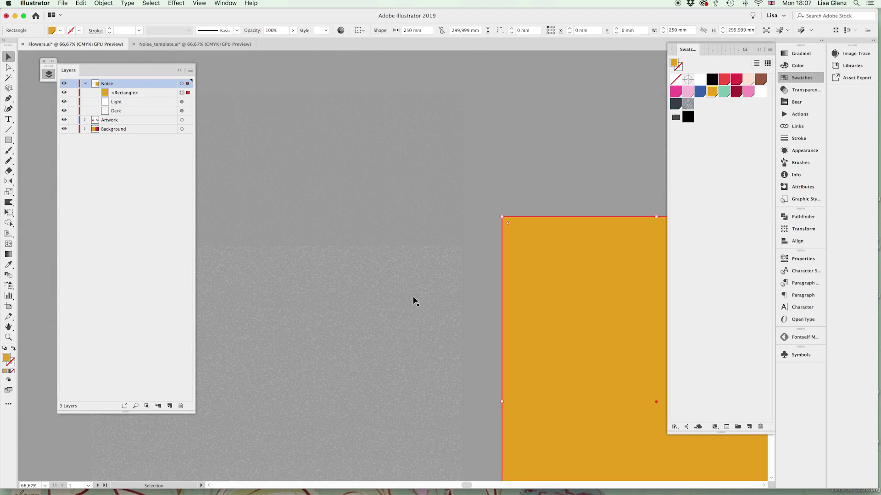
pyautogui.press('i')
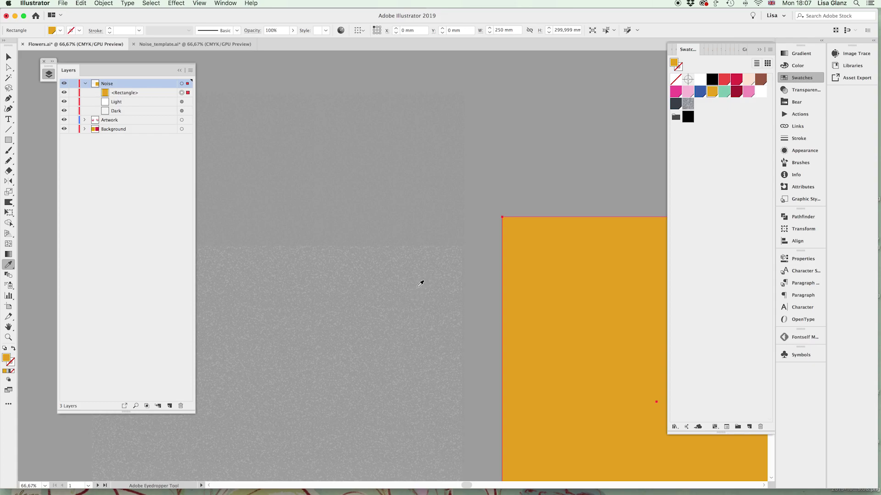
pyautogui.click(420, 284)
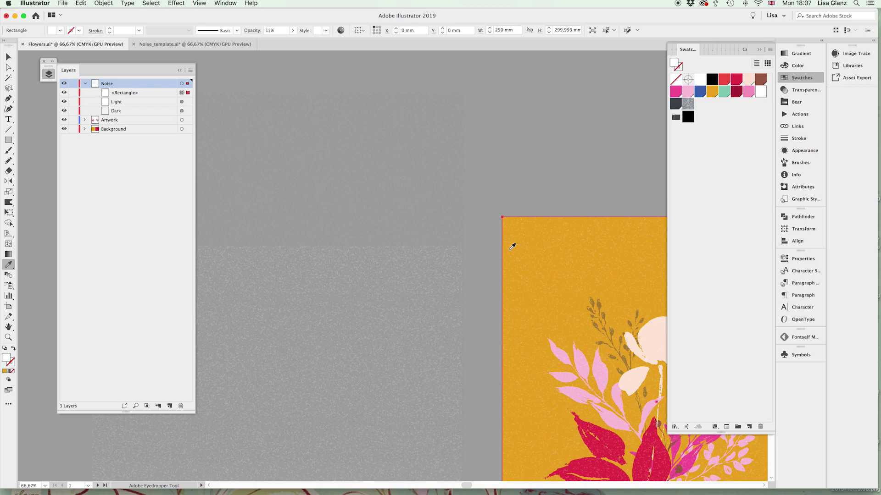
pyautogui.doubleClick(128, 92)
pyautogui.write('Li')
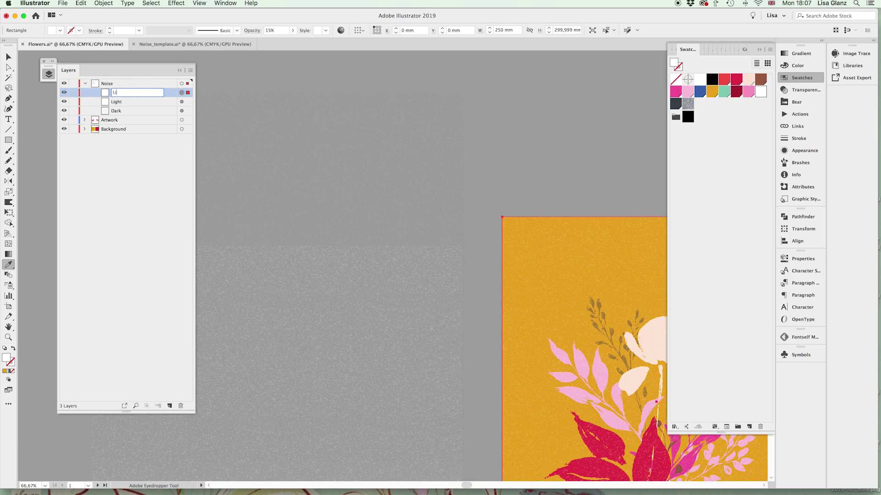
pyautogui.write('ght')
pyautogui.press('Return')
pyautogui.keyDown('super'); pyautogui.click(535, 219); pyautogui.keyUp('super')
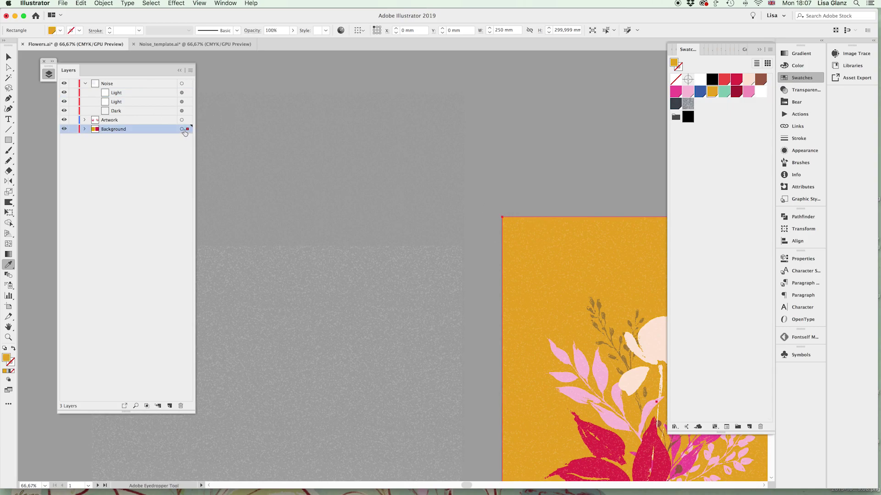
# Step: Copy the background into Noise, eyedrop the dark noise onto it, and name it 'Dark'
pyautogui.moveTo(185, 132); pyautogui.dragTo(189, 84)
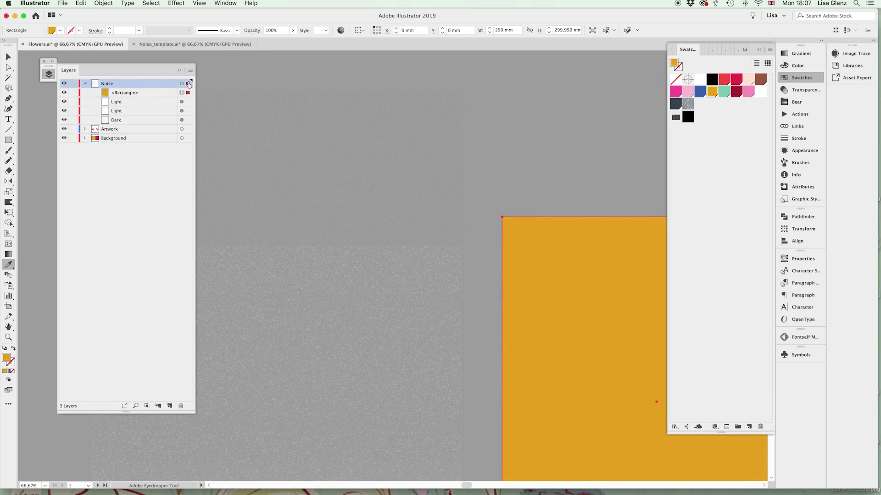
pyautogui.click(365, 159)
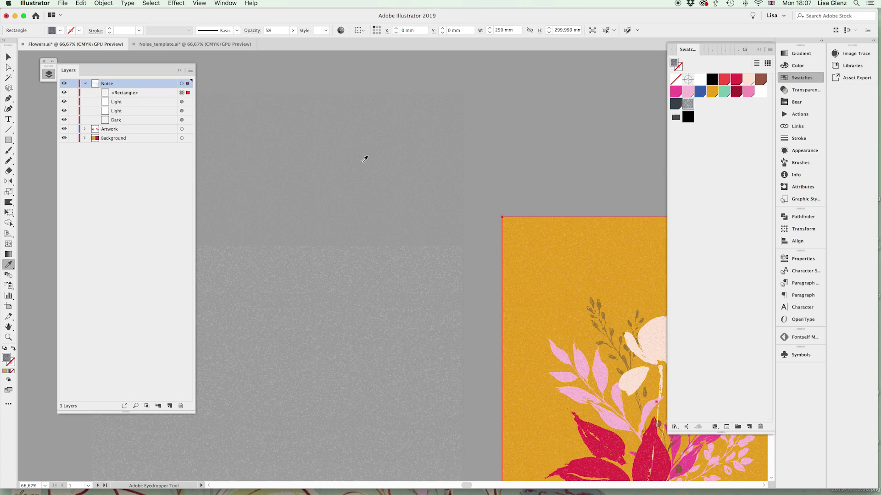
pyautogui.doubleClick(115, 93)
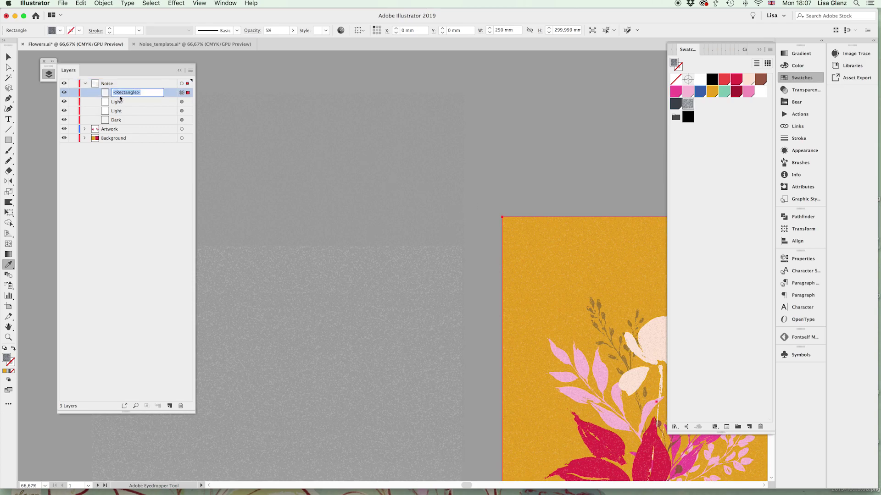
pyautogui.write('Dark')
pyautogui.press('Return')
# Step: Delete the original dark and light noise rectangles and fit the artboard in the window
pyautogui.press('v')
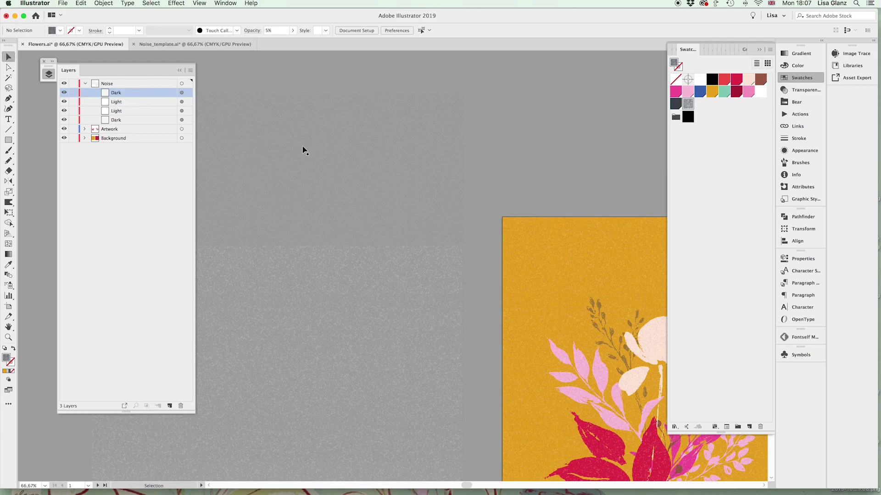
pyautogui.click(302, 149)
pyautogui.press('Delete')
pyautogui.click(419, 275)
pyautogui.press('Delete')
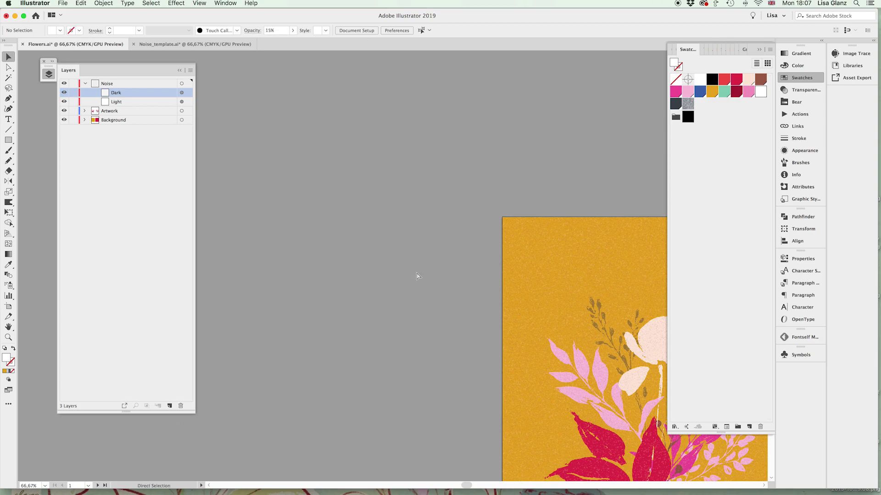
pyautogui.press('super+0')
# Step: Scroll the canvas left toward the red artboard
pyautogui.hscroll(-5, 403, 273)
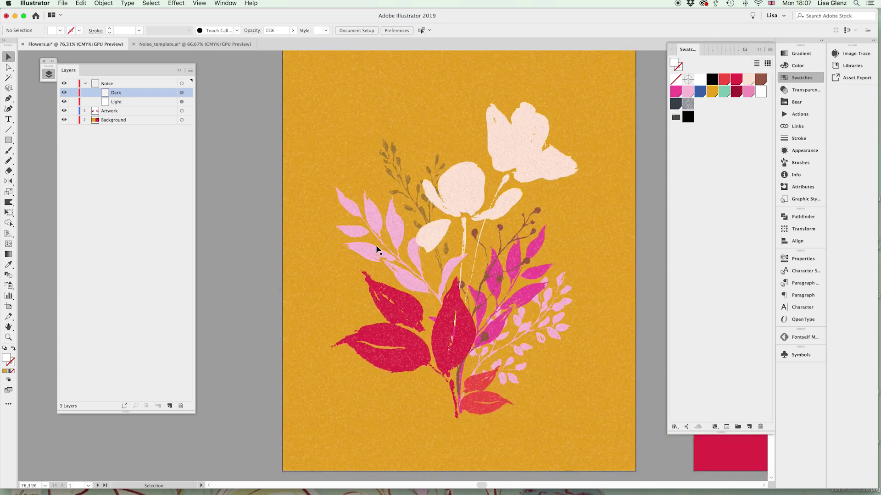